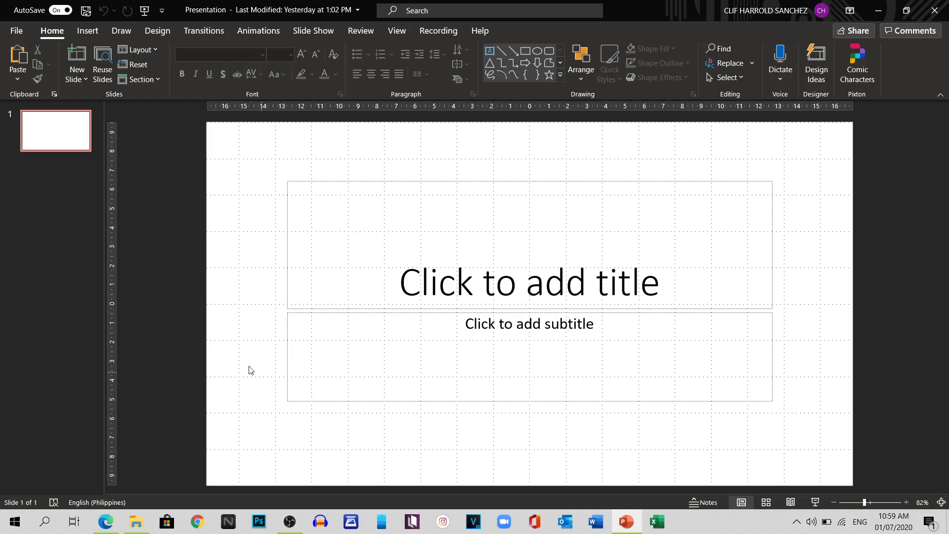
# Step: Open the Layout gallery for the empty title slide
pyautogui.click(143, 51)
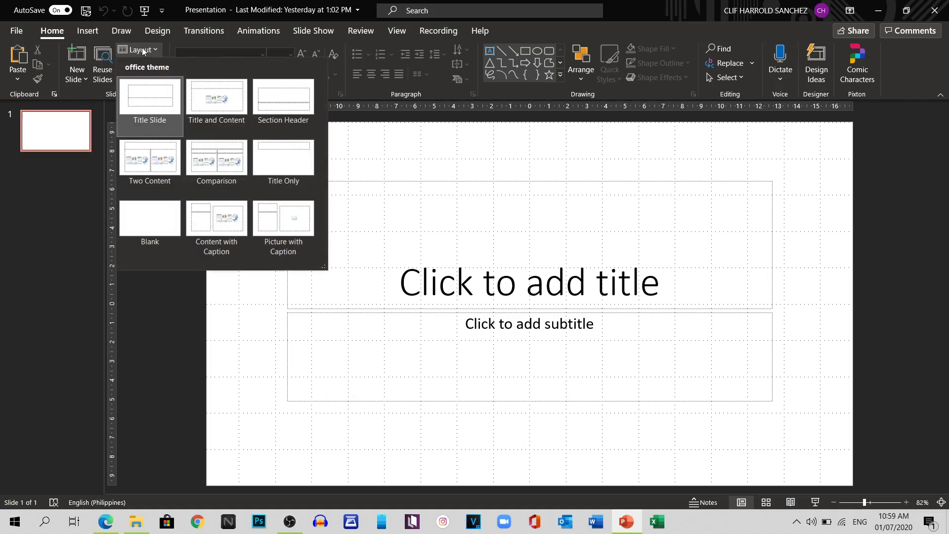
# Step: Switch the slide to the Blank layout and insert a Pie chart
pyautogui.click(148, 229)
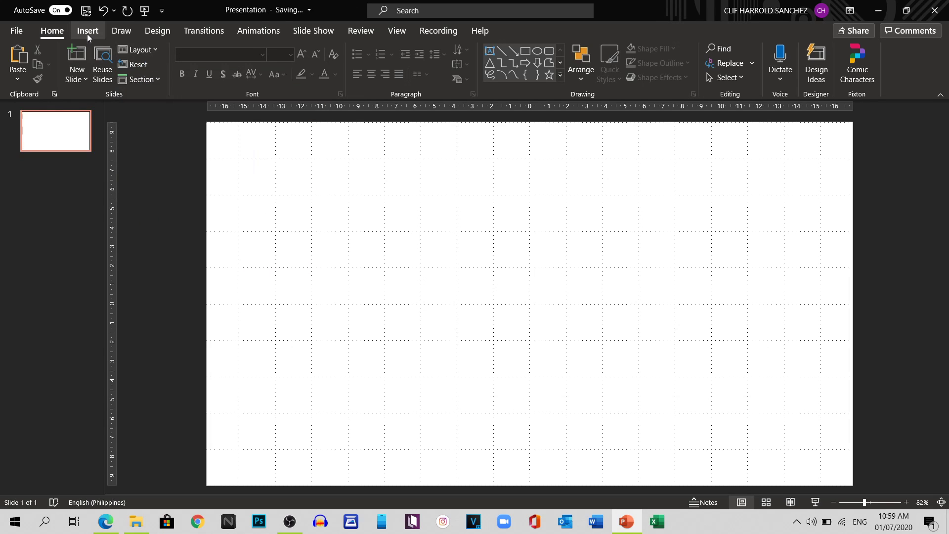
pyautogui.click(87, 31)
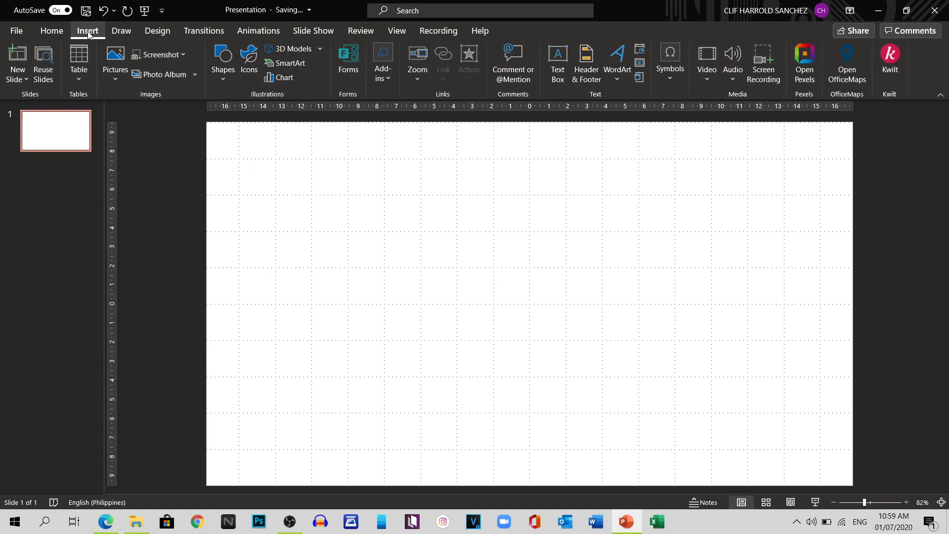
pyautogui.click(275, 79)
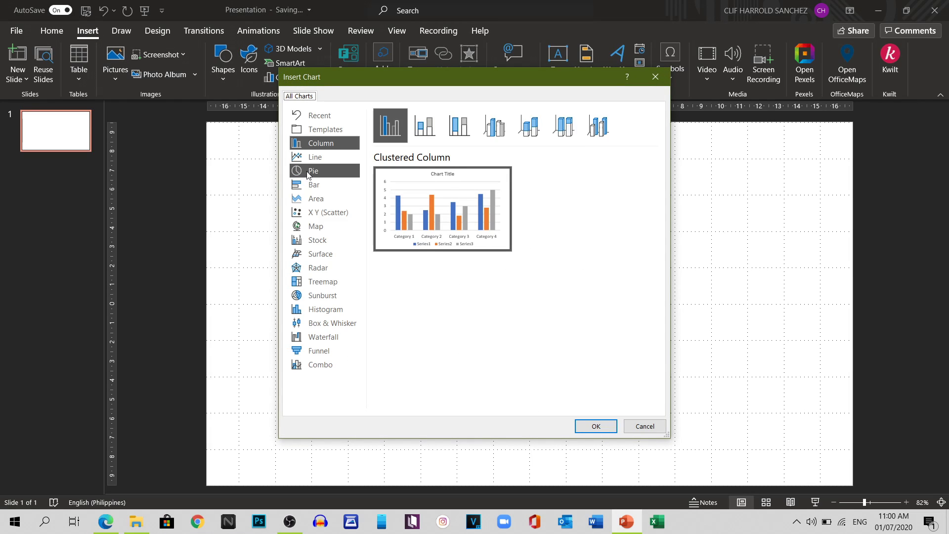
pyautogui.click(299, 172)
pyautogui.moveTo(390, 202)
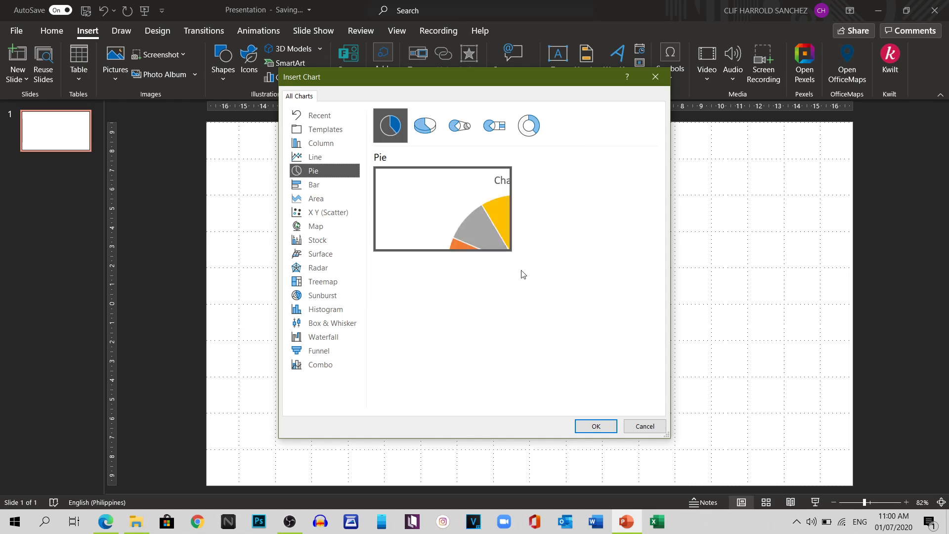
pyautogui.click(595, 428)
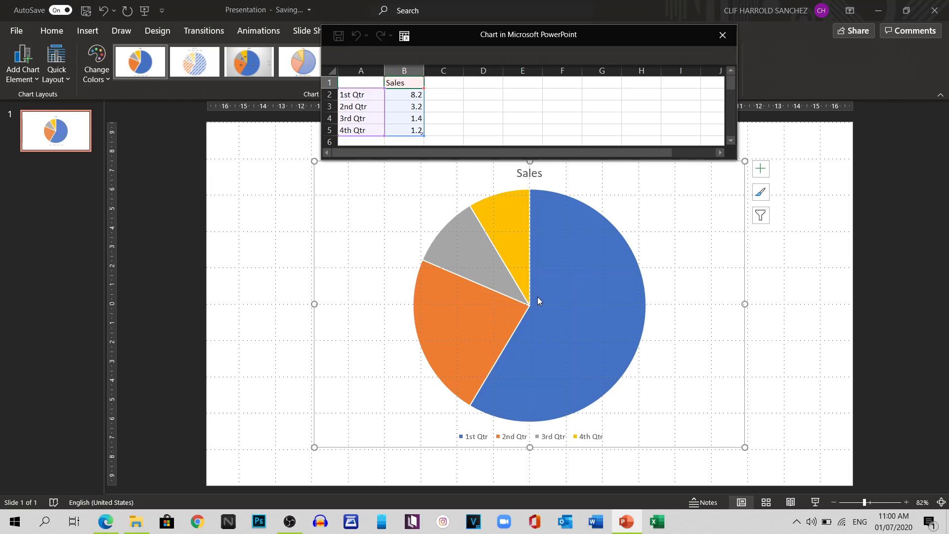
# Step: Move the chart data sheet aside, enlarge it to show rows 1–20, and select cell B2
pyautogui.moveTo(627, 39); pyautogui.dragTo(564, 156)
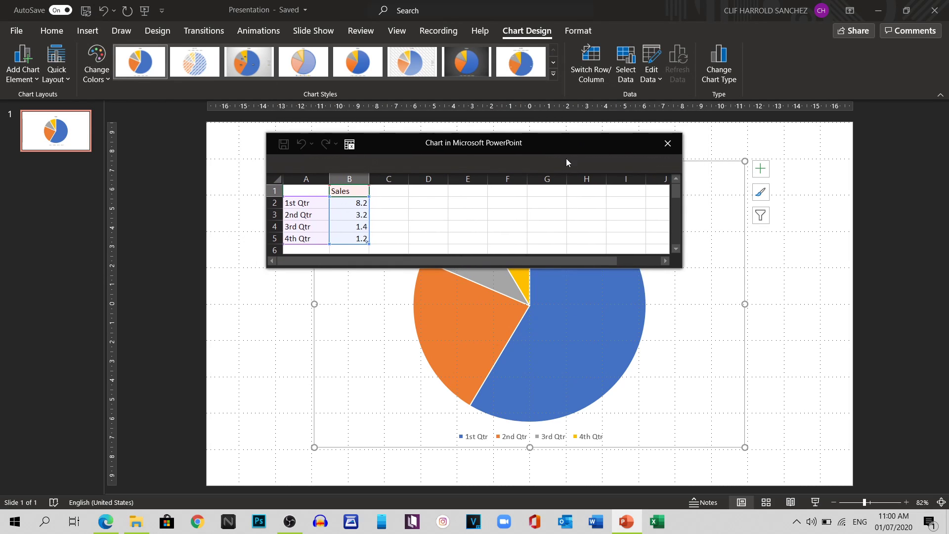
pyautogui.moveTo(614, 268); pyautogui.dragTo(613, 441)
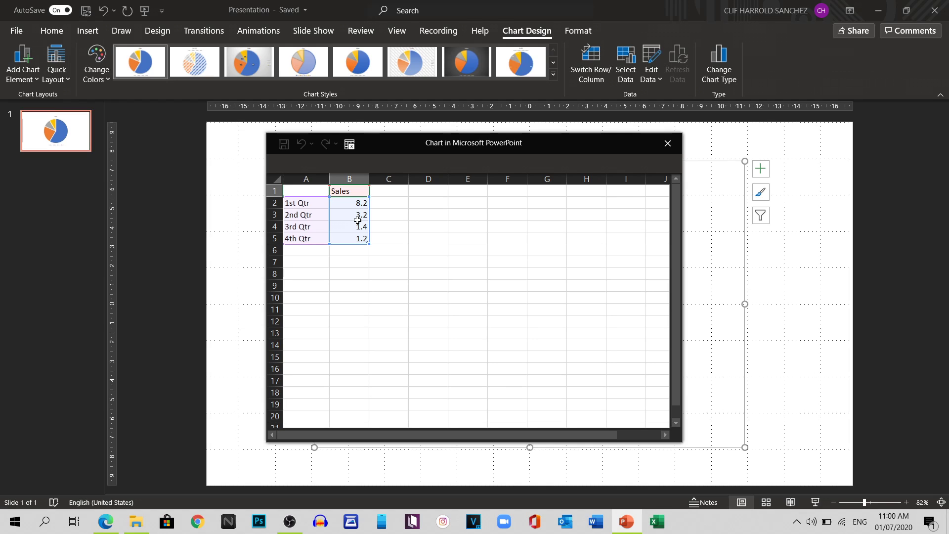
pyautogui.click(341, 203)
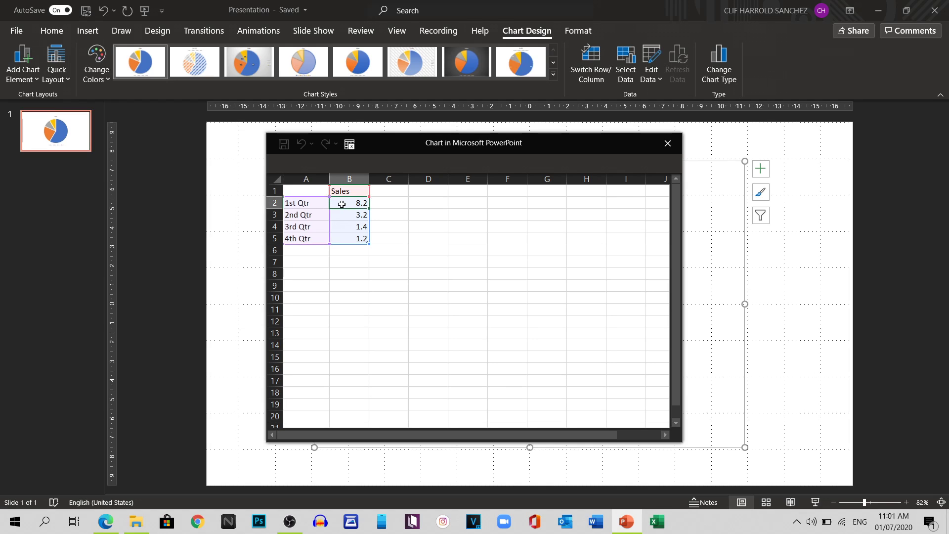
# Step: Enter =360/50 in B2 and fill 7.2 down column B to row 51
pyautogui.write('=')
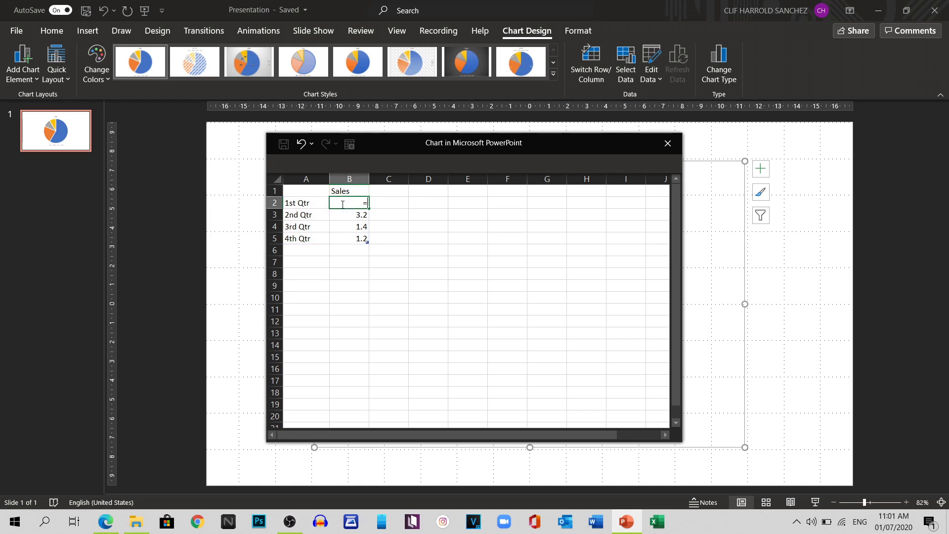
pyautogui.write('360/50')
pyautogui.press('Return')
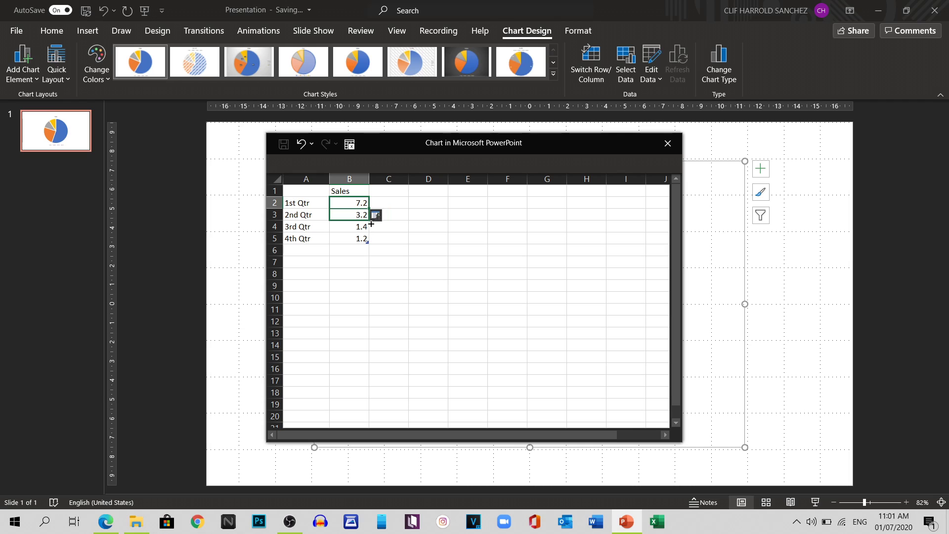
pyautogui.moveTo(371, 224); pyautogui.dragTo(321, 280)
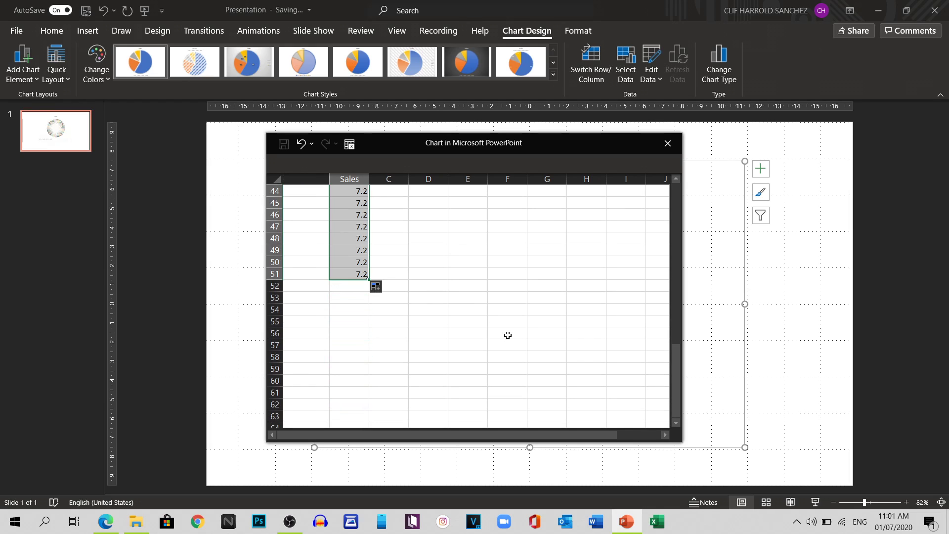
pyautogui.moveTo(601, 137); pyautogui.dragTo(366, 126)
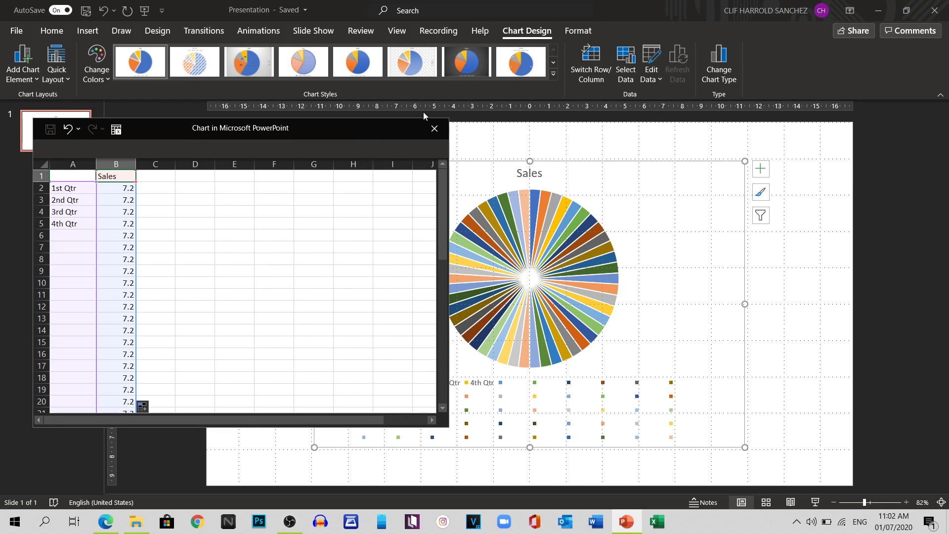
# Step: Close the data sheet and delete the chart's Sales title and its legend
pyautogui.click(432, 127)
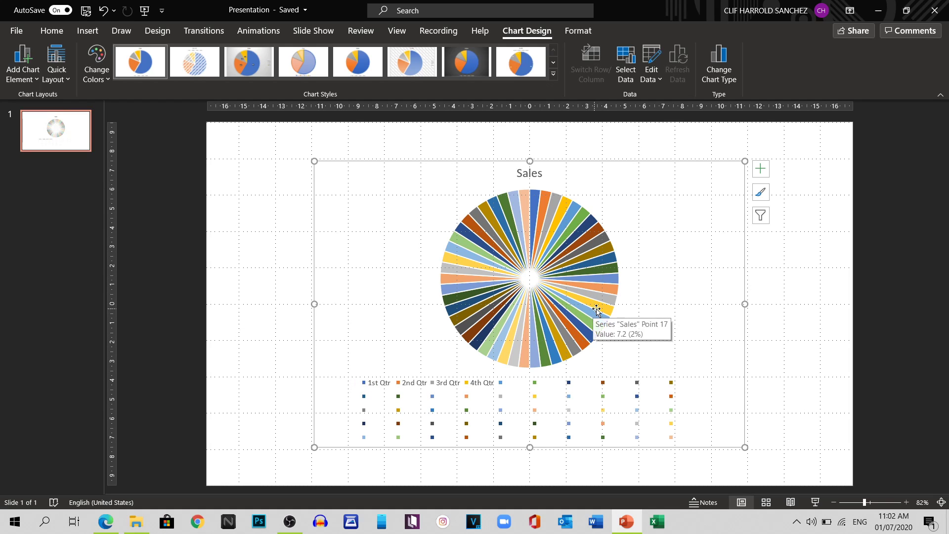
pyautogui.moveTo(598, 293)
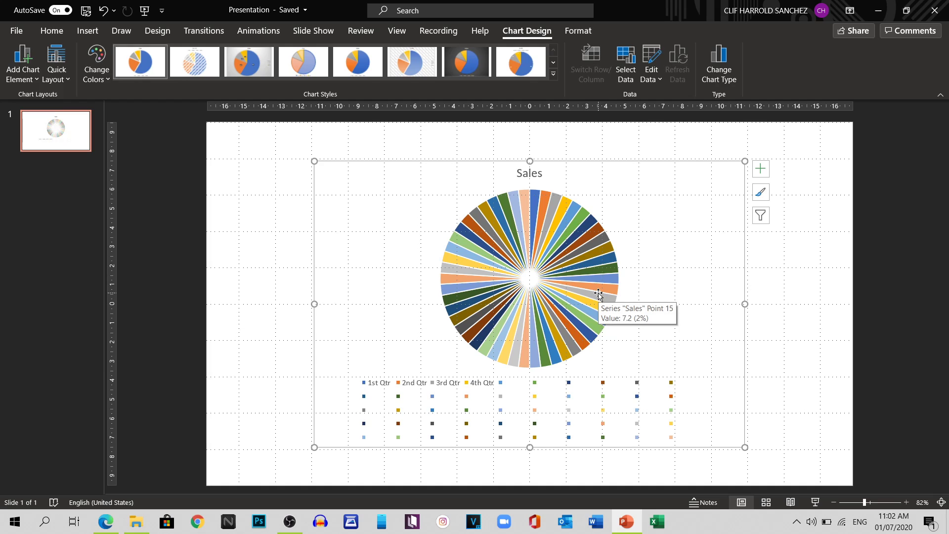
pyautogui.click(532, 176)
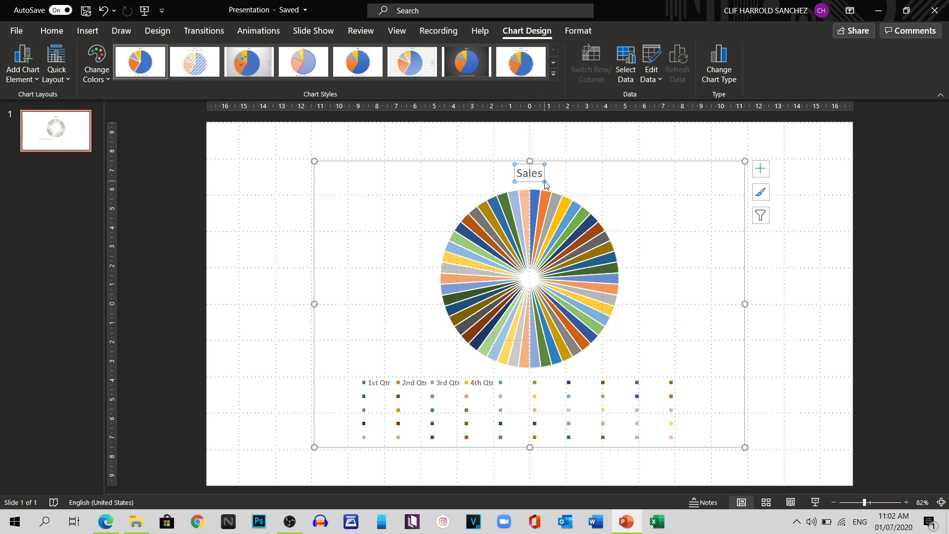
pyautogui.press('Delete')
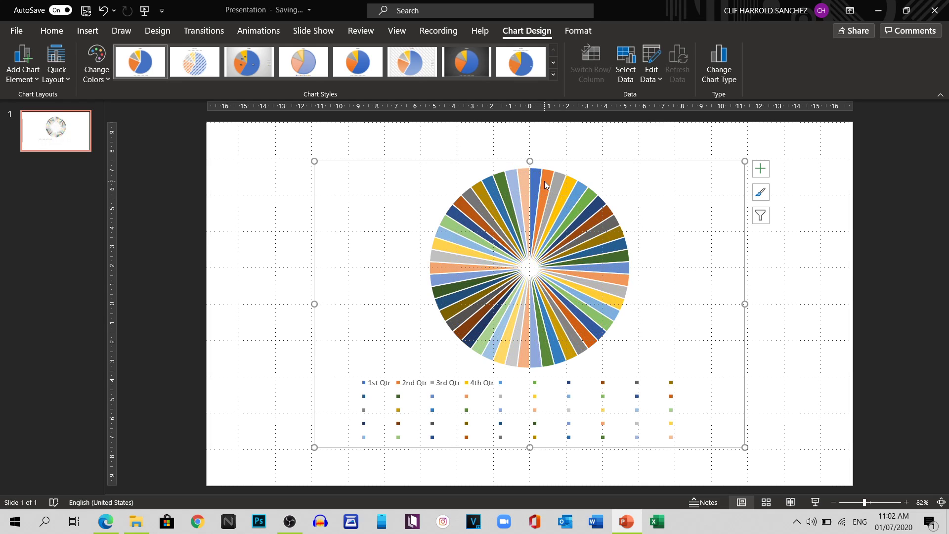
pyautogui.click(404, 382)
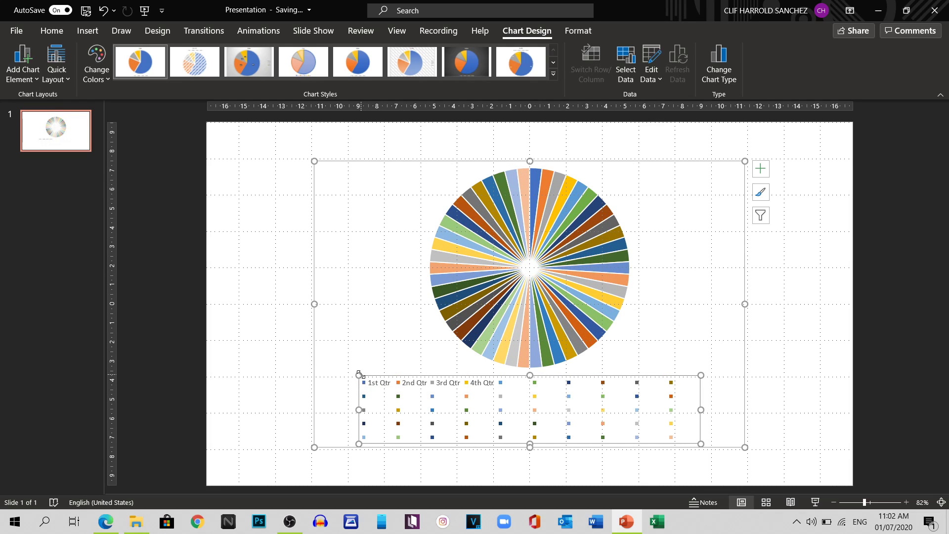
pyautogui.press('Delete')
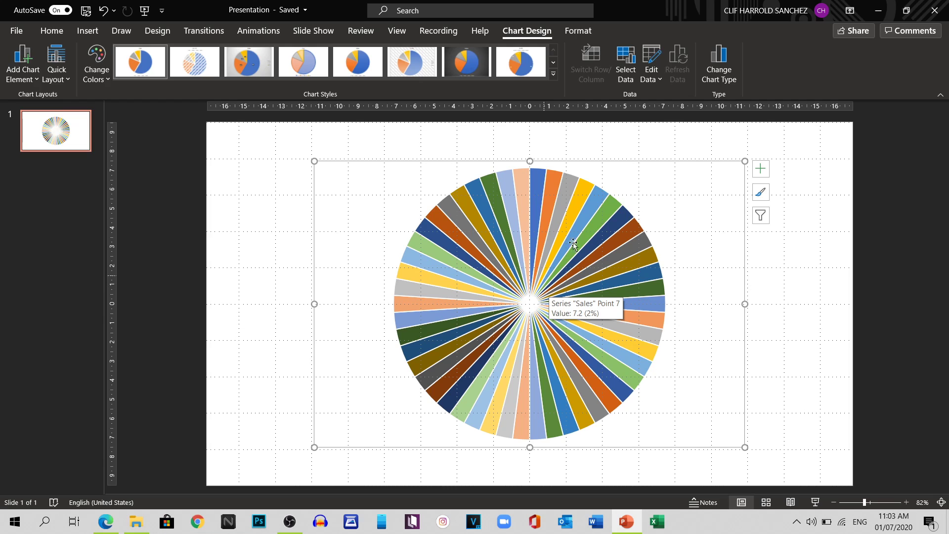
# Step: Cut the whole 50-slice pie chart off the slide
pyautogui.rightClick(552, 214)
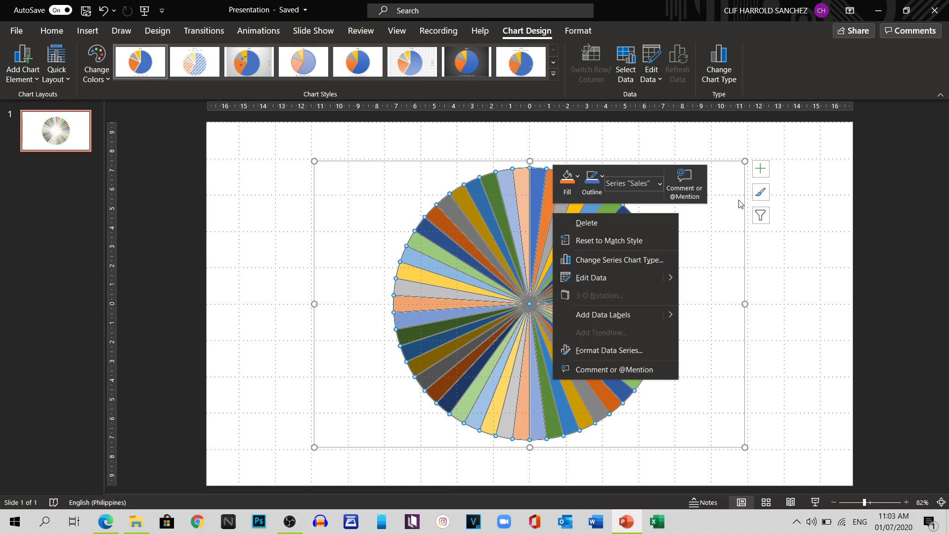
pyautogui.press('Escape')
pyautogui.click(697, 163)
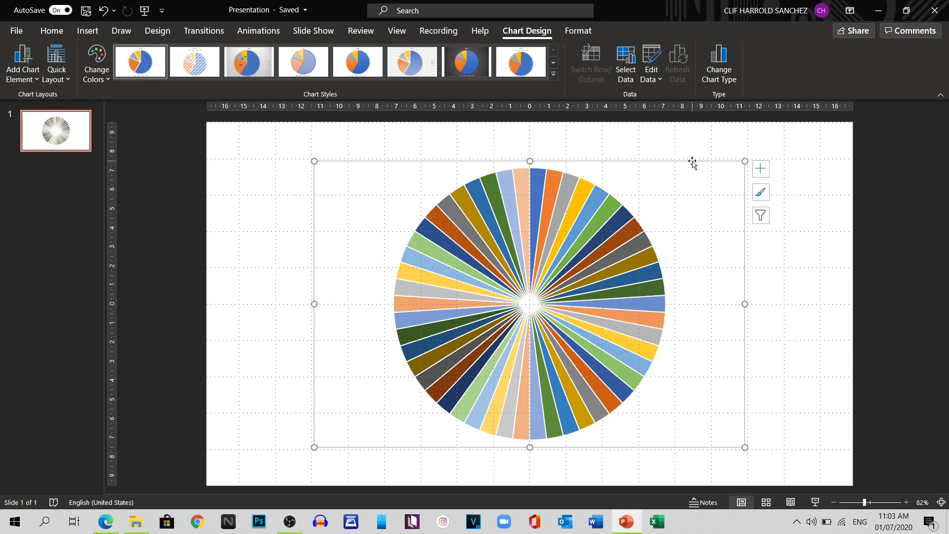
pyautogui.rightClick(693, 164)
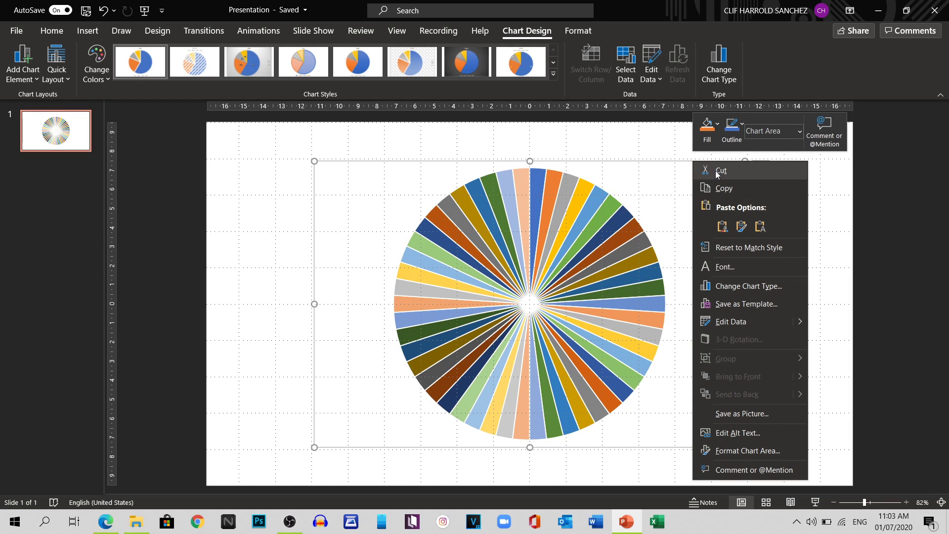
pyautogui.click(721, 170)
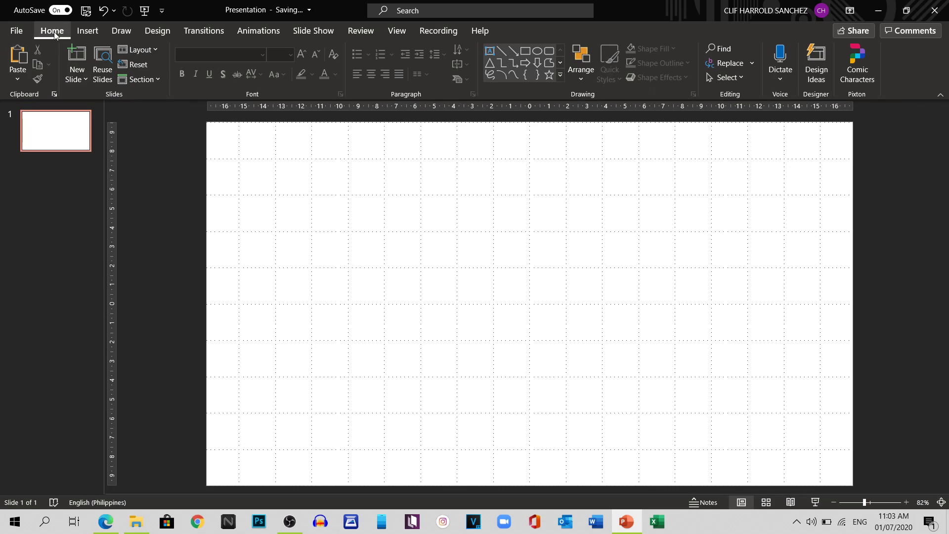
# Step: Paste the wheel back with Paste Special as Picture (Enhanced Metafile)
pyautogui.click(18, 80)
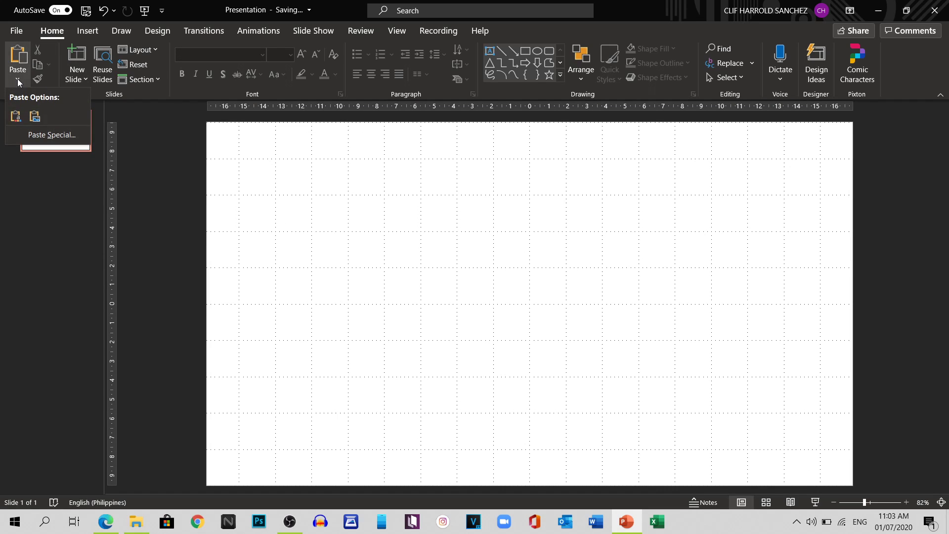
pyautogui.click(43, 135)
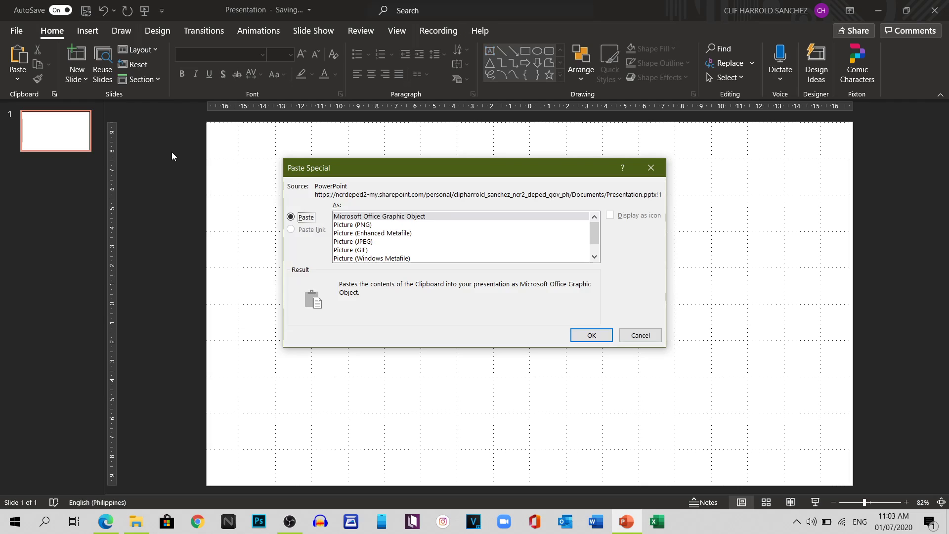
pyautogui.click(403, 233)
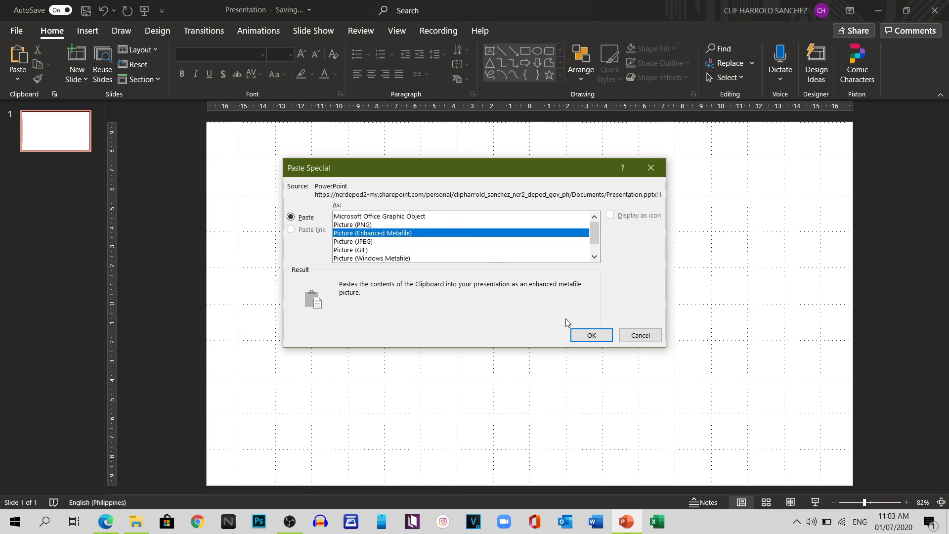
pyautogui.click(589, 338)
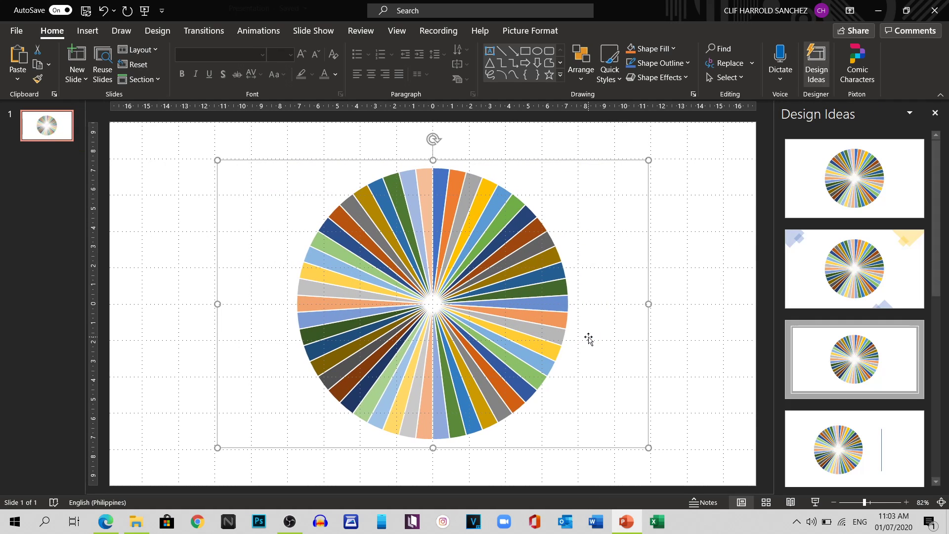
# Step: Close the Design Ideas pane and bring up the wheel picture's shortcut menu
pyautogui.click(934, 113)
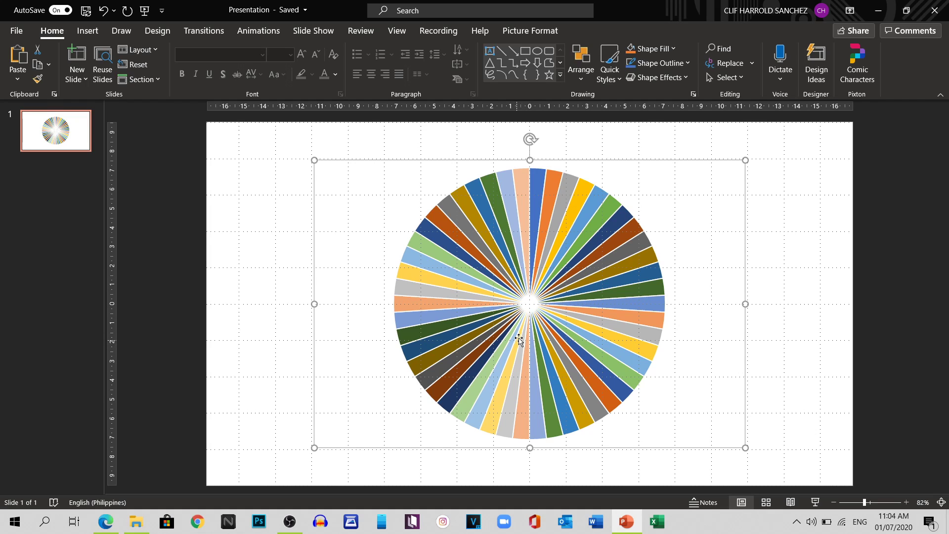
pyautogui.rightClick(594, 273)
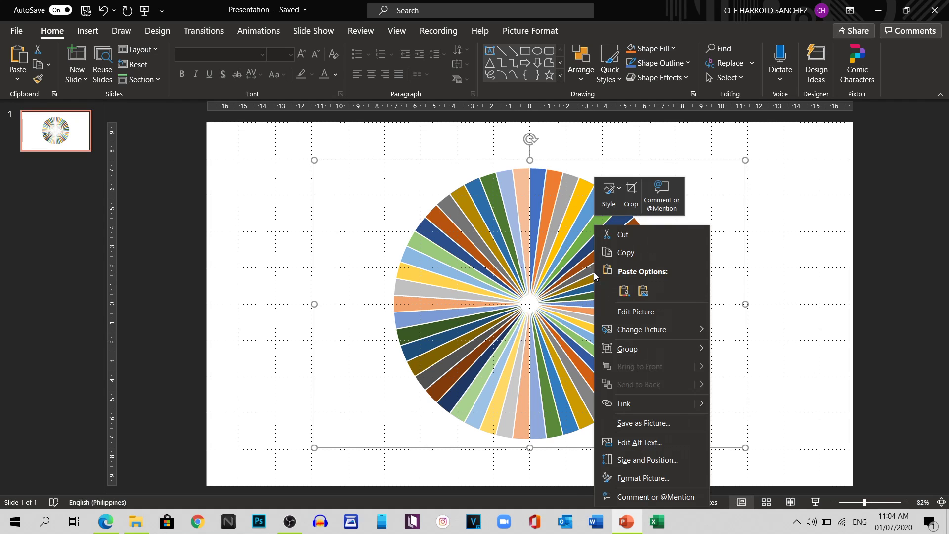
# Step: Ungroup the wheel picture, accepting its conversion to a drawing object
pyautogui.moveTo(663, 351)
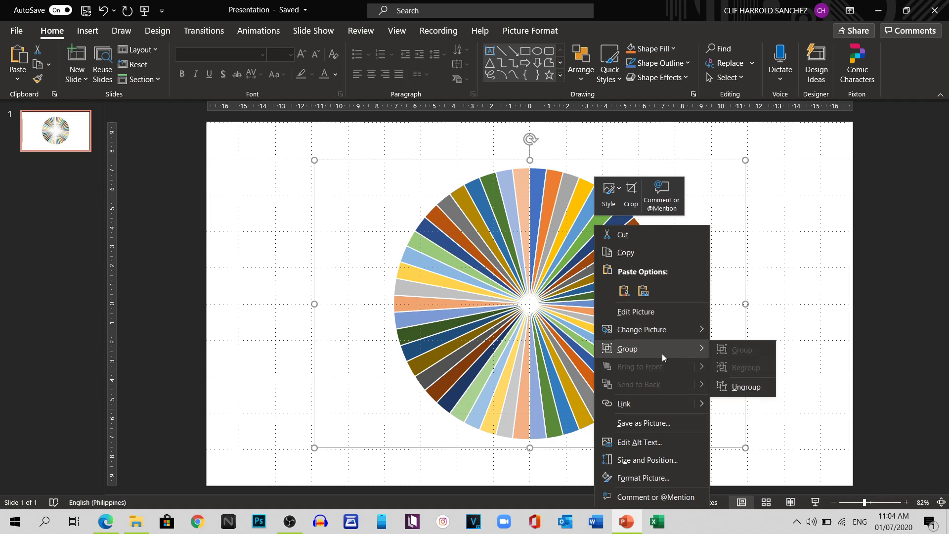
pyautogui.click(745, 387)
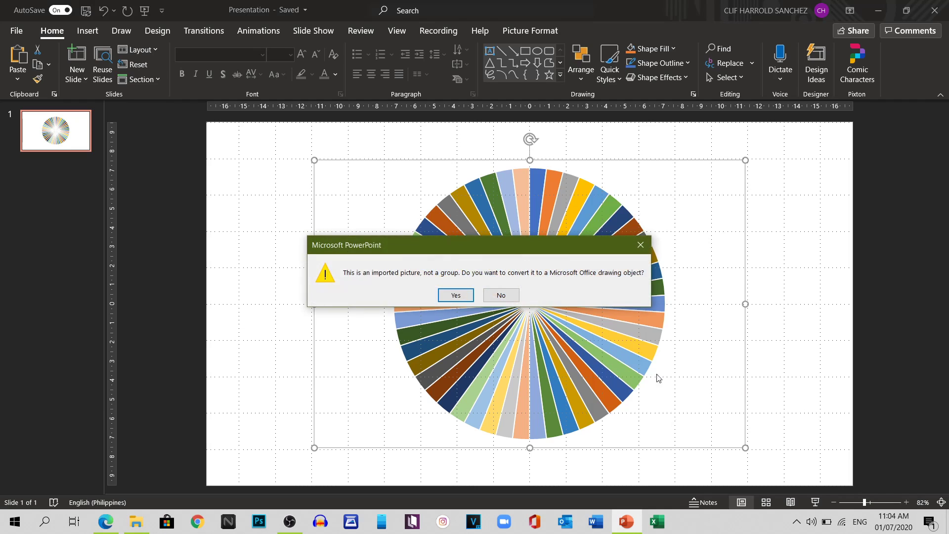
pyautogui.click(454, 296)
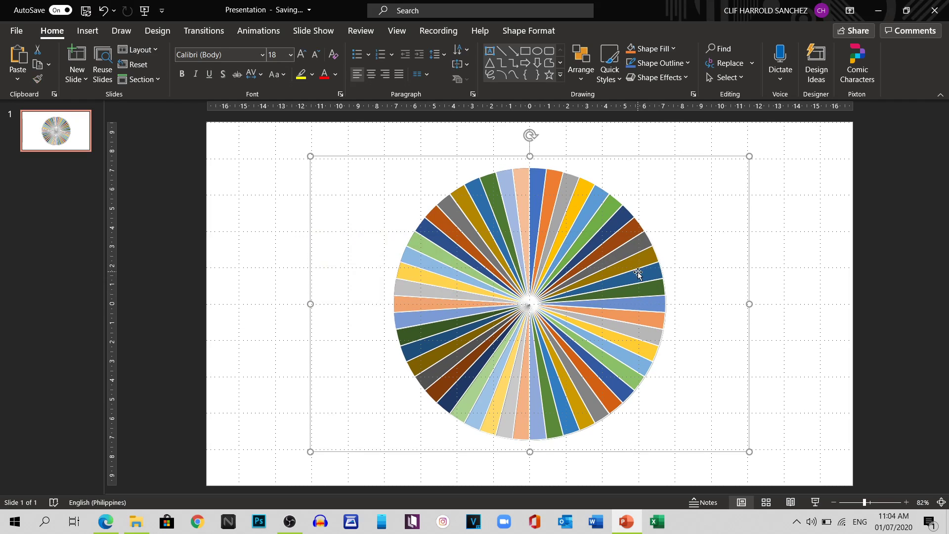
pyautogui.rightClick(675, 206)
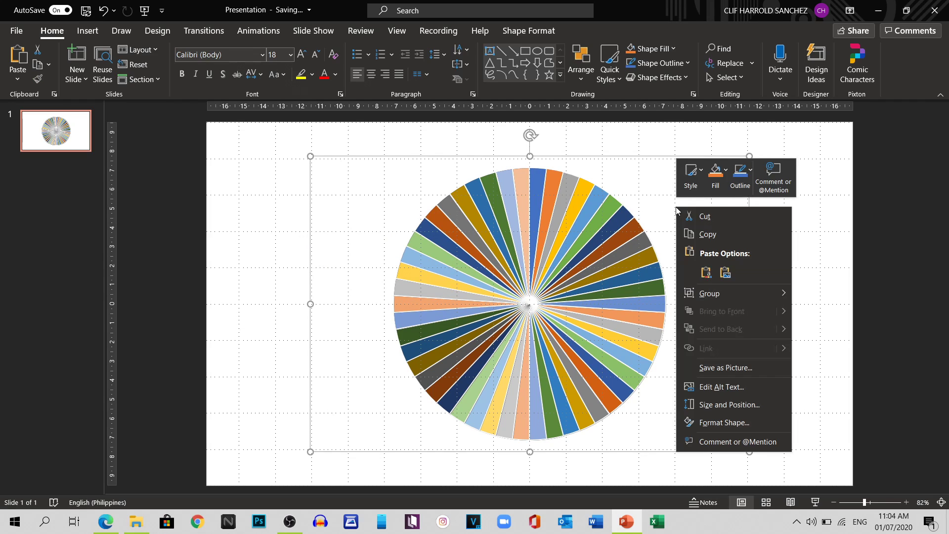
# Step: Ungroup the wheel drawing into 50 separate slice shapes and deselect them
pyautogui.moveTo(744, 293)
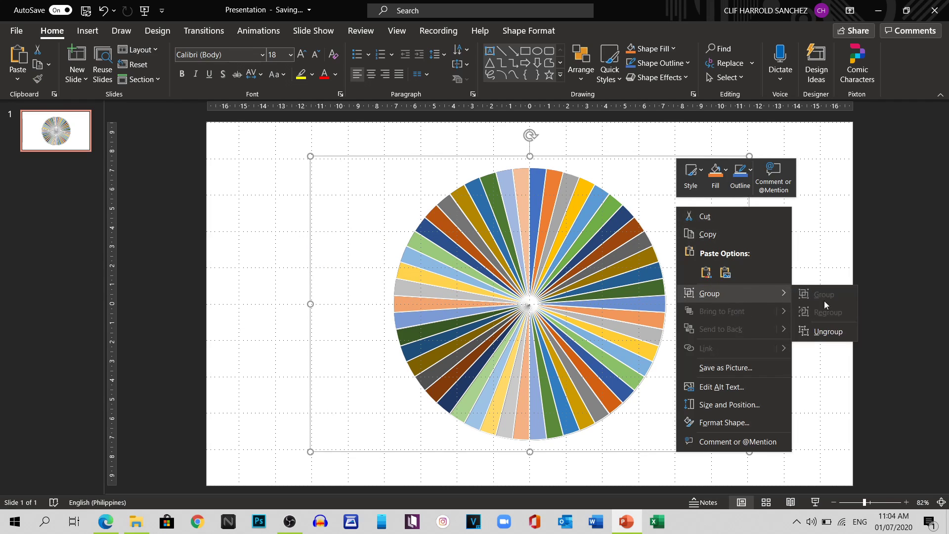
pyautogui.click(830, 332)
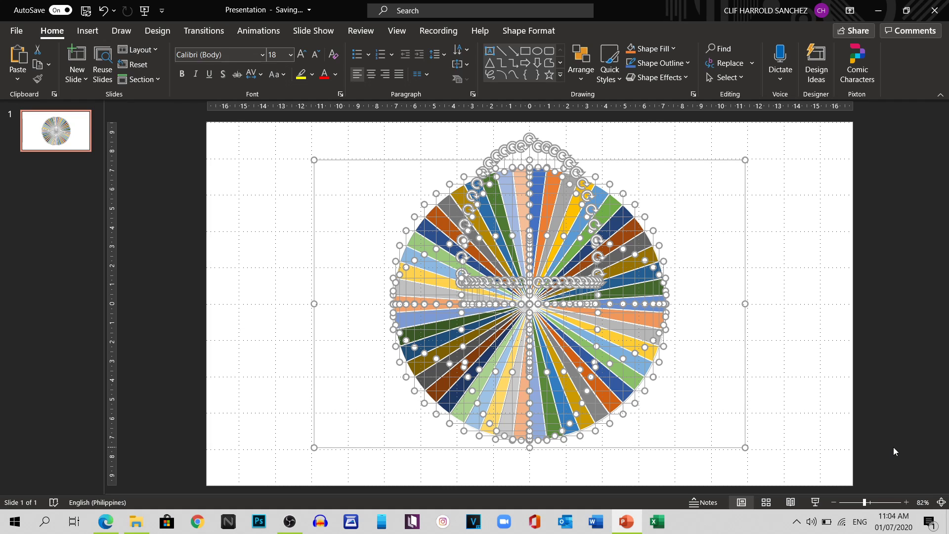
pyautogui.click(784, 251)
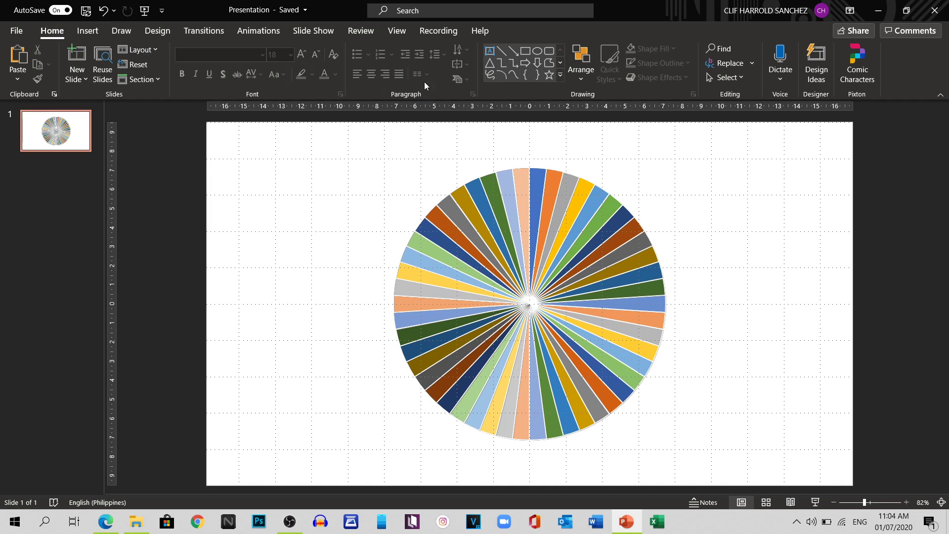
# Step: Open the Selection Pane from Arrange and scroll through Freeform 5 to Freeform 104
pyautogui.click(586, 75)
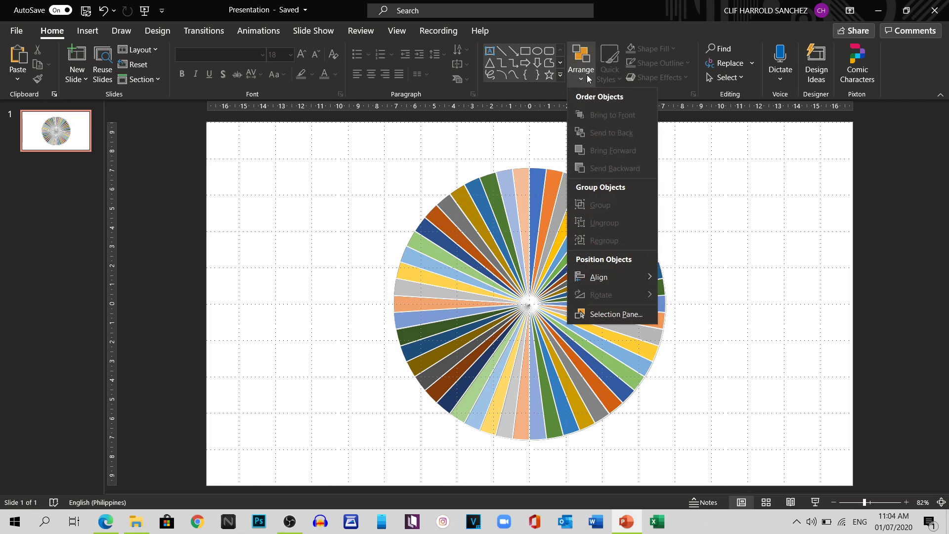
pyautogui.click(606, 315)
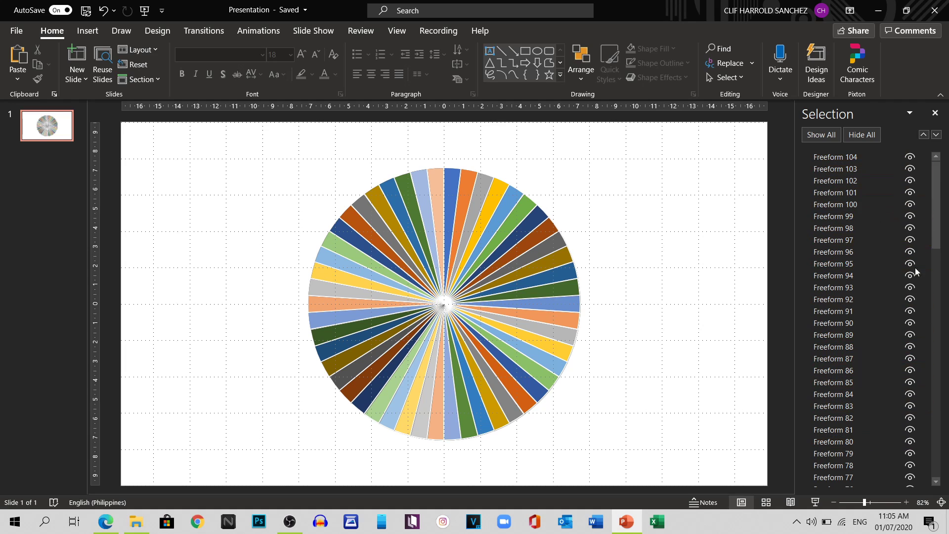
pyautogui.moveTo(933, 188); pyautogui.dragTo(931, 417)
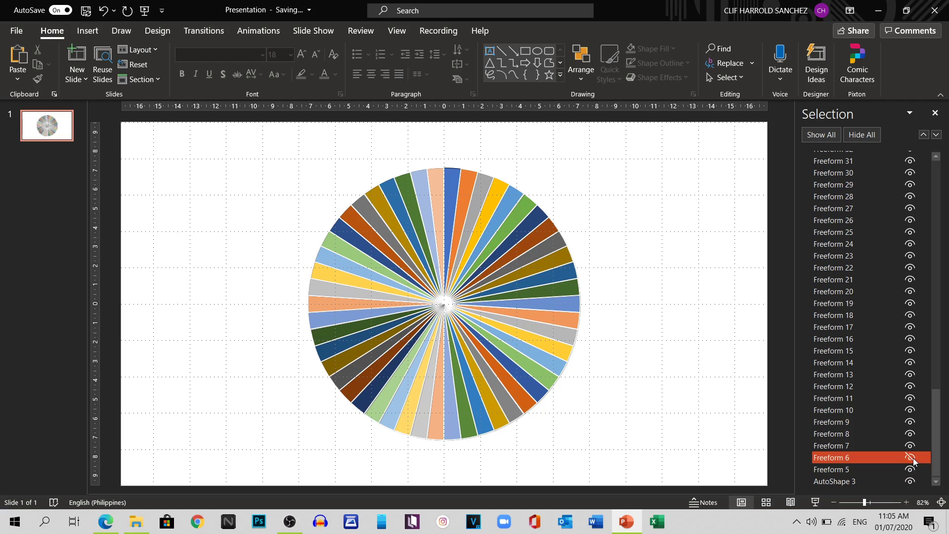
# Step: Zoom the slide to 160% so the wheel's top slices fill the view
pyautogui.click(907, 502)
pyautogui.click(906, 502)
pyautogui.click(908, 500)
pyautogui.click(908, 500)
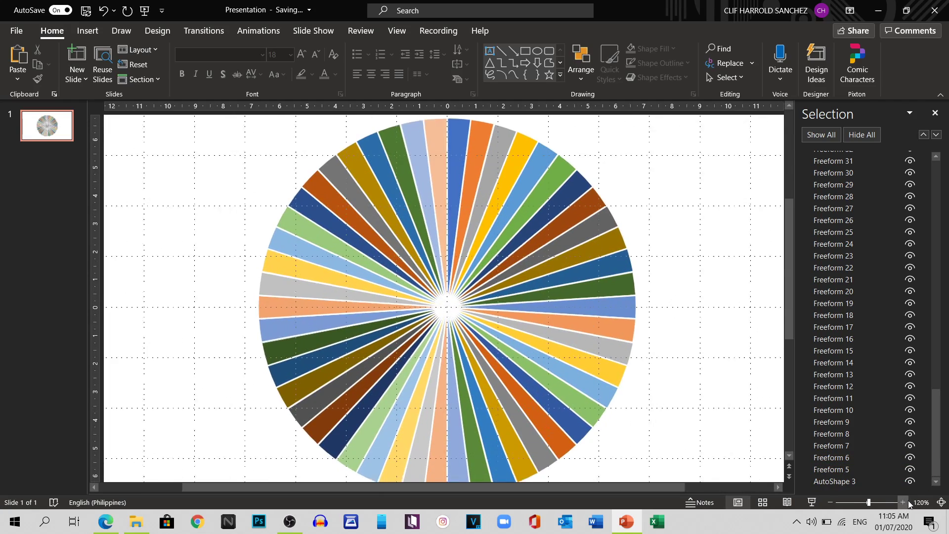
pyautogui.click(908, 500)
pyautogui.click(909, 500)
pyautogui.click(908, 499)
pyautogui.click(908, 499)
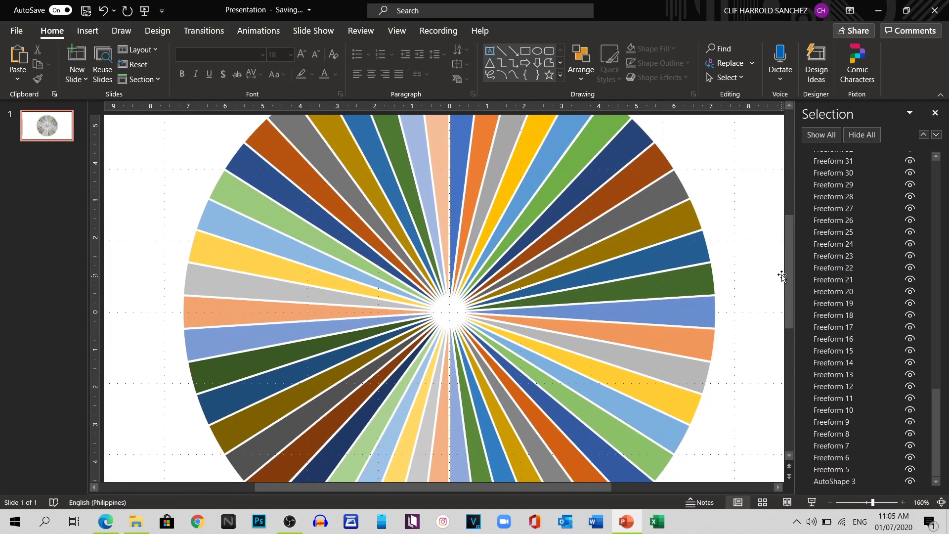
pyautogui.scroll(2, 777, 228)
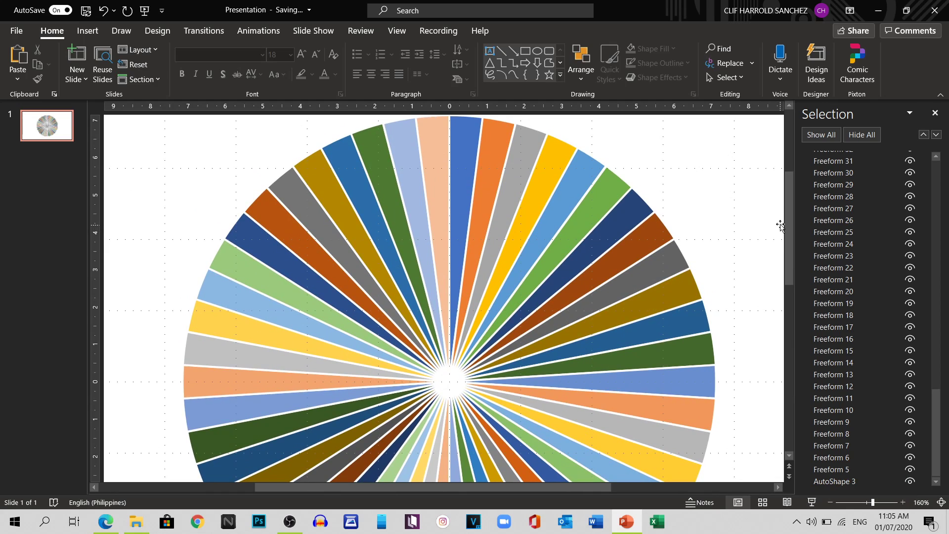
pyautogui.scroll(1, 780, 200)
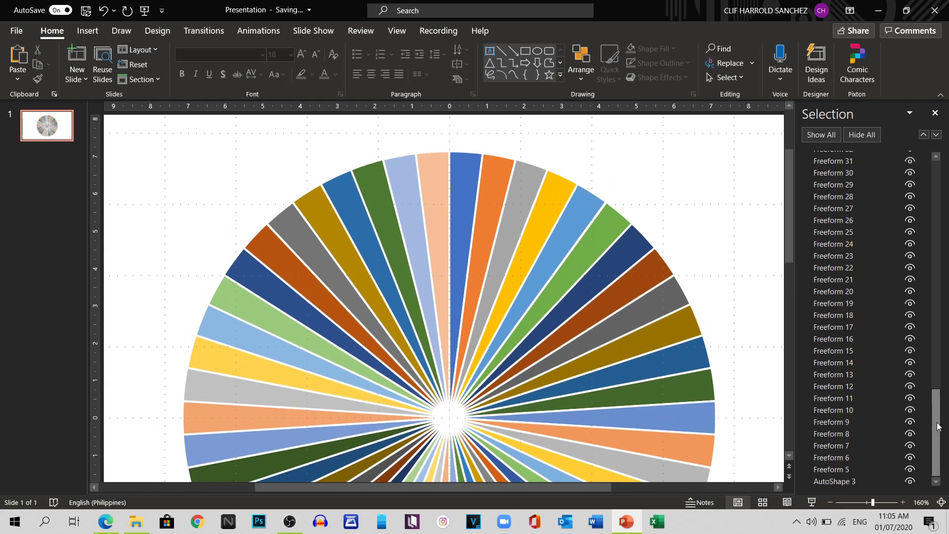
# Step: Toggle Freeform 5 and Freeform 6 hidden and visible again to identify the top slices
pyautogui.click(920, 474)
pyautogui.click(910, 469)
pyautogui.click(909, 469)
pyautogui.click(913, 457)
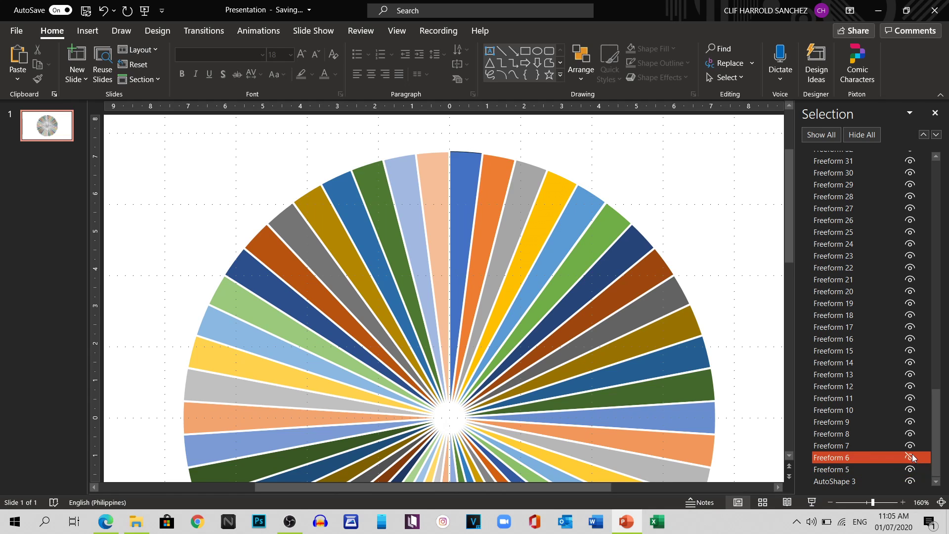
pyautogui.click(911, 455)
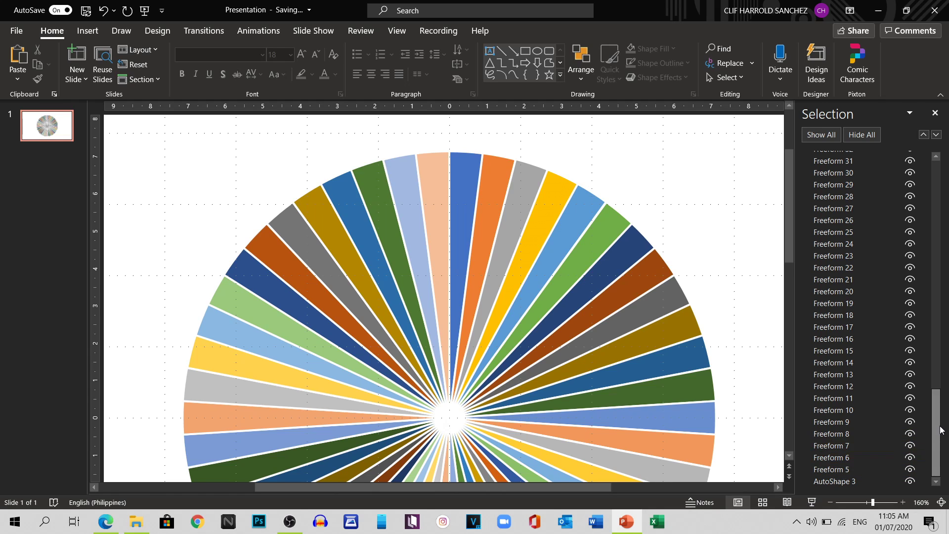
pyautogui.click(916, 461)
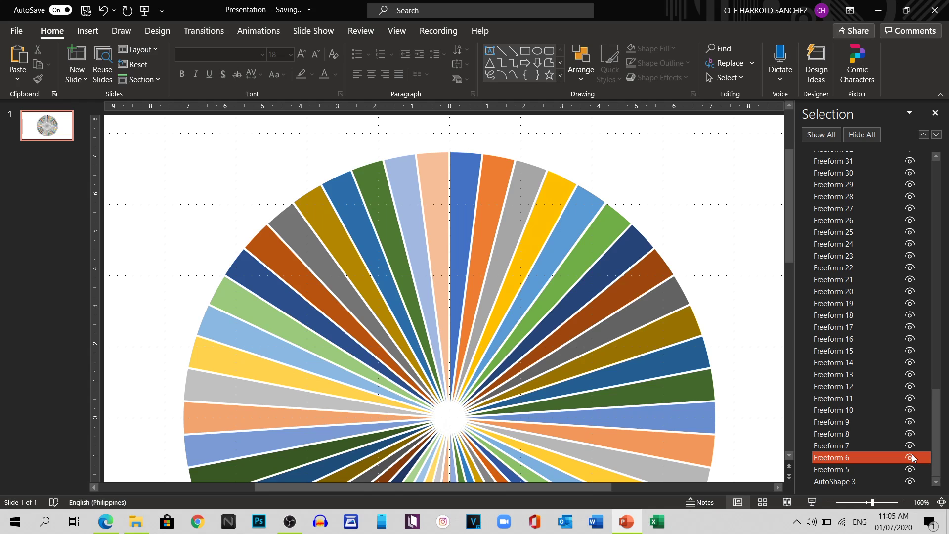
pyautogui.click(912, 455)
pyautogui.click(925, 461)
# Step: Delete every even-numbered Freeform from 6 through 104, then fit the slide to the window
pyautogui.click(891, 455)
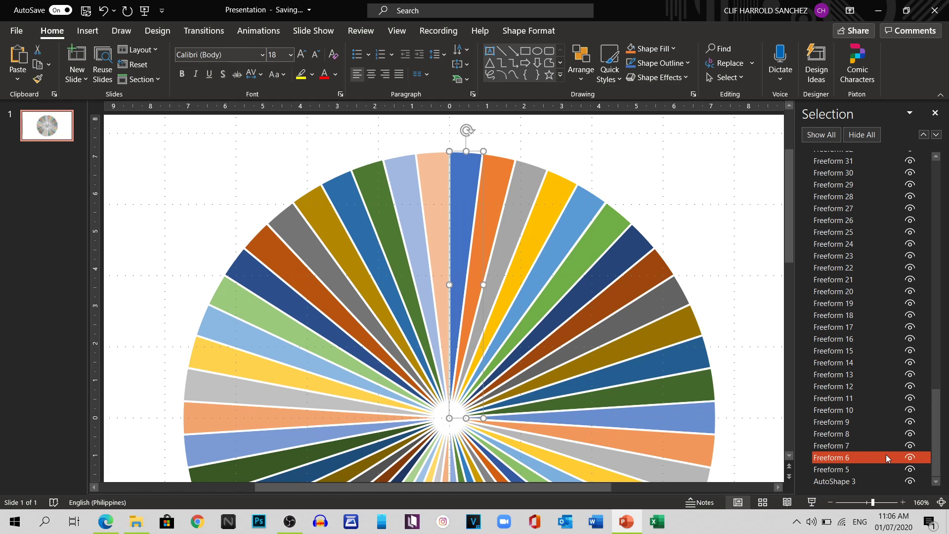
pyautogui.keyDown('ctrl'); pyautogui.click(882, 433); pyautogui.keyUp('ctrl')
pyautogui.keyDown('ctrl'); pyautogui.click(878, 410); pyautogui.keyUp('ctrl')
pyautogui.keyDown('ctrl'); pyautogui.click(877, 386); pyautogui.keyUp('ctrl')
pyautogui.keyDown('ctrl'); pyautogui.click(875, 363); pyautogui.keyUp('ctrl')
pyautogui.keyDown('ctrl'); pyautogui.click(869, 338); pyautogui.keyUp('ctrl')
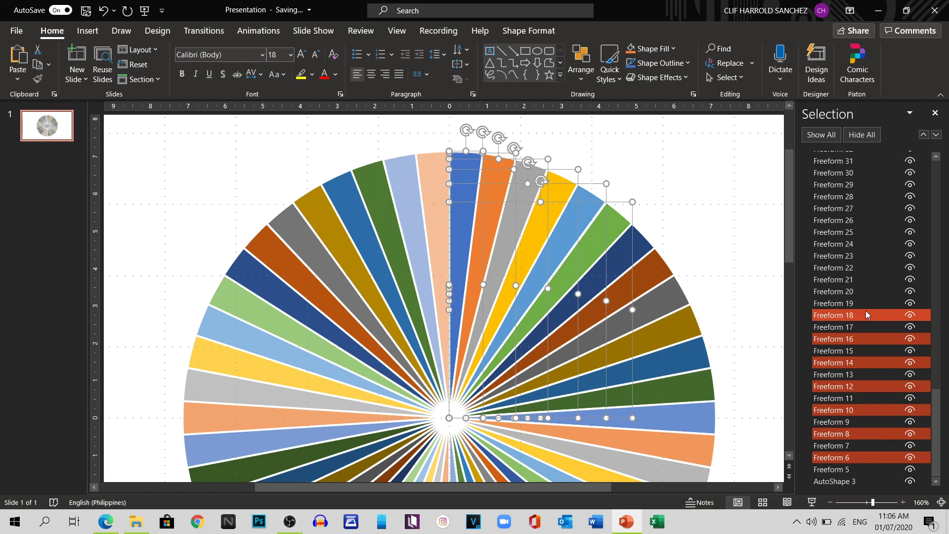
pyautogui.keyDown('ctrl'); pyautogui.click(865, 315); pyautogui.keyUp('ctrl')
pyautogui.keyDown('ctrl'); pyautogui.click(864, 291); pyautogui.keyUp('ctrl')
pyautogui.keyDown('ctrl'); pyautogui.click(857, 267); pyautogui.keyUp('ctrl')
pyautogui.keyDown('ctrl'); pyautogui.click(852, 243); pyautogui.keyUp('ctrl')
pyautogui.keyDown('ctrl'); pyautogui.click(850, 220); pyautogui.keyUp('ctrl')
pyautogui.keyDown('ctrl'); pyautogui.click(849, 196); pyautogui.keyUp('ctrl')
pyautogui.keyDown('ctrl'); pyautogui.click(847, 173); pyautogui.keyUp('ctrl')
pyautogui.moveTo(934, 412); pyautogui.dragTo(932, 343)
pyautogui.keyDown('ctrl'); pyautogui.click(857, 414); pyautogui.keyUp('ctrl')
pyautogui.keyDown('ctrl'); pyautogui.click(855, 391); pyautogui.keyUp('ctrl')
pyautogui.keyDown('ctrl'); pyautogui.click(856, 367); pyautogui.keyUp('ctrl')
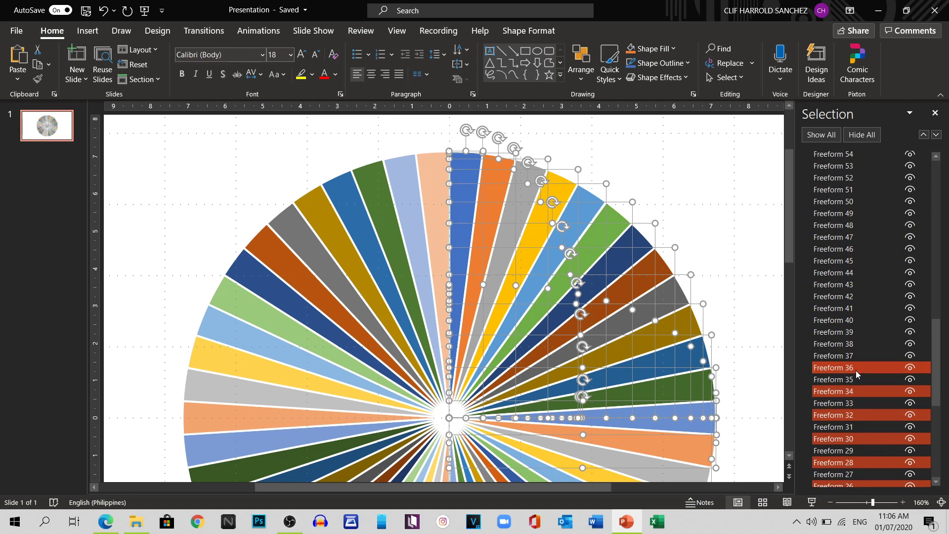
pyautogui.keyDown('ctrl'); pyautogui.click(855, 343); pyautogui.keyUp('ctrl')
pyautogui.keyDown('ctrl'); pyautogui.click(853, 319); pyautogui.keyUp('ctrl')
pyautogui.keyDown('ctrl'); pyautogui.click(853, 296); pyautogui.keyUp('ctrl')
pyautogui.keyDown('ctrl'); pyautogui.click(852, 273); pyautogui.keyUp('ctrl')
pyautogui.keyDown('ctrl'); pyautogui.click(848, 248); pyautogui.keyUp('ctrl')
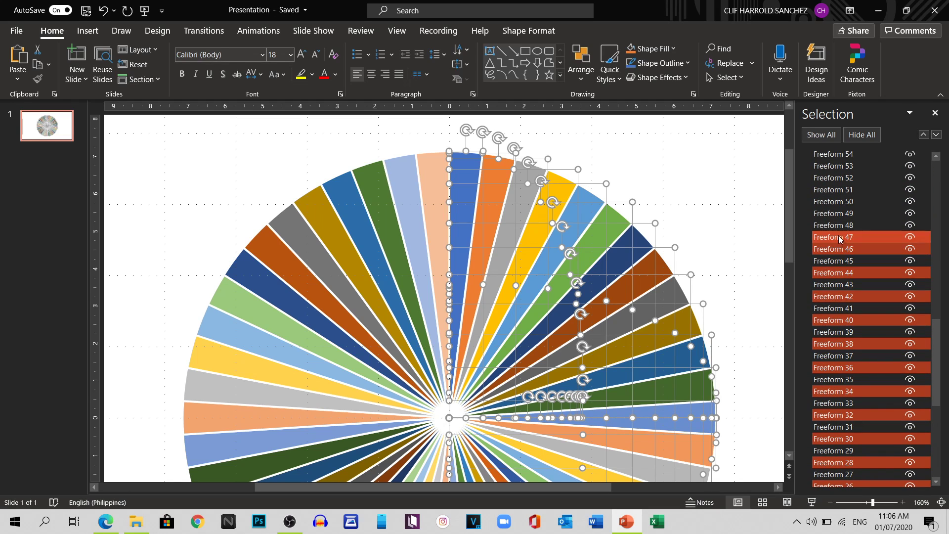
pyautogui.keyDown('ctrl'); pyautogui.click(842, 225); pyautogui.keyUp('ctrl')
pyautogui.keyDown('ctrl'); pyautogui.click(837, 201); pyautogui.keyUp('ctrl')
pyautogui.keyDown('ctrl'); pyautogui.click(828, 178); pyautogui.keyUp('ctrl')
pyautogui.keyDown('ctrl'); pyautogui.click(835, 155); pyautogui.keyUp('ctrl')
pyautogui.moveTo(935, 360); pyautogui.dragTo(935, 302)
pyautogui.keyDown('ctrl'); pyautogui.click(887, 354); pyautogui.keyUp('ctrl')
pyautogui.keyDown('ctrl'); pyautogui.click(879, 333); pyautogui.keyUp('ctrl')
pyautogui.keyDown('ctrl'); pyautogui.click(872, 310); pyautogui.keyUp('ctrl')
pyautogui.keyDown('ctrl'); pyautogui.click(868, 286); pyautogui.keyUp('ctrl')
pyautogui.keyDown('ctrl'); pyautogui.click(864, 262); pyautogui.keyUp('ctrl')
pyautogui.keyDown('ctrl'); pyautogui.click(863, 238); pyautogui.keyUp('ctrl')
pyautogui.keyDown('ctrl'); pyautogui.click(862, 215); pyautogui.keyUp('ctrl')
pyautogui.keyDown('ctrl'); pyautogui.click(865, 190); pyautogui.keyUp('ctrl')
pyautogui.keyDown('ctrl'); pyautogui.click(867, 167); pyautogui.keyUp('ctrl')
pyautogui.moveTo(941, 282); pyautogui.dragTo(941, 222)
pyautogui.keyDown('ctrl'); pyautogui.click(853, 364); pyautogui.keyUp('ctrl')
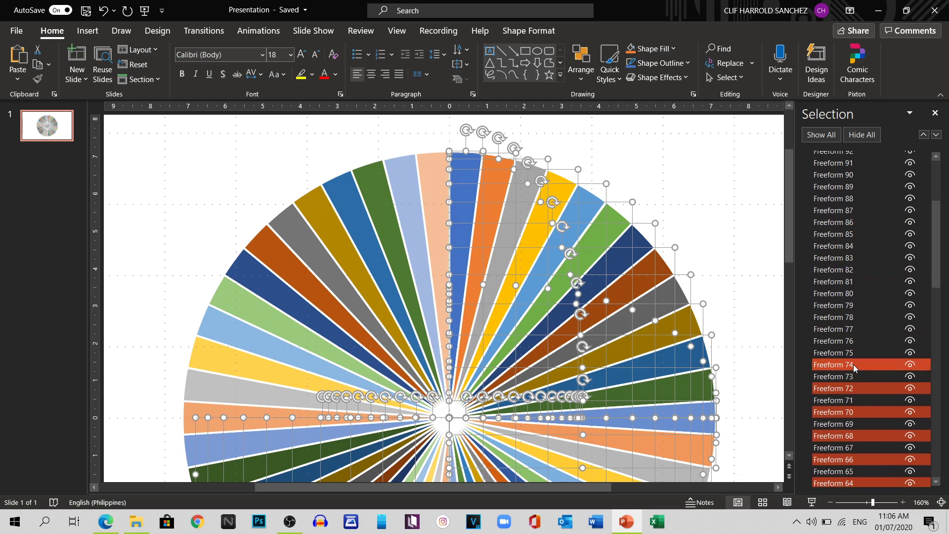
pyautogui.keyDown('ctrl'); pyautogui.click(858, 341); pyautogui.keyUp('ctrl')
pyautogui.keyDown('ctrl'); pyautogui.click(863, 316); pyautogui.keyUp('ctrl')
pyautogui.keyDown('ctrl'); pyautogui.click(864, 293); pyautogui.keyUp('ctrl')
pyautogui.keyDown('ctrl'); pyautogui.click(863, 269); pyautogui.keyUp('ctrl')
pyautogui.keyDown('ctrl'); pyautogui.click(863, 245); pyautogui.keyUp('ctrl')
pyautogui.keyDown('ctrl'); pyautogui.click(861, 222); pyautogui.keyUp('ctrl')
pyautogui.keyDown('ctrl'); pyautogui.click(861, 198); pyautogui.keyUp('ctrl')
pyautogui.keyDown('ctrl'); pyautogui.click(864, 174); pyautogui.keyUp('ctrl')
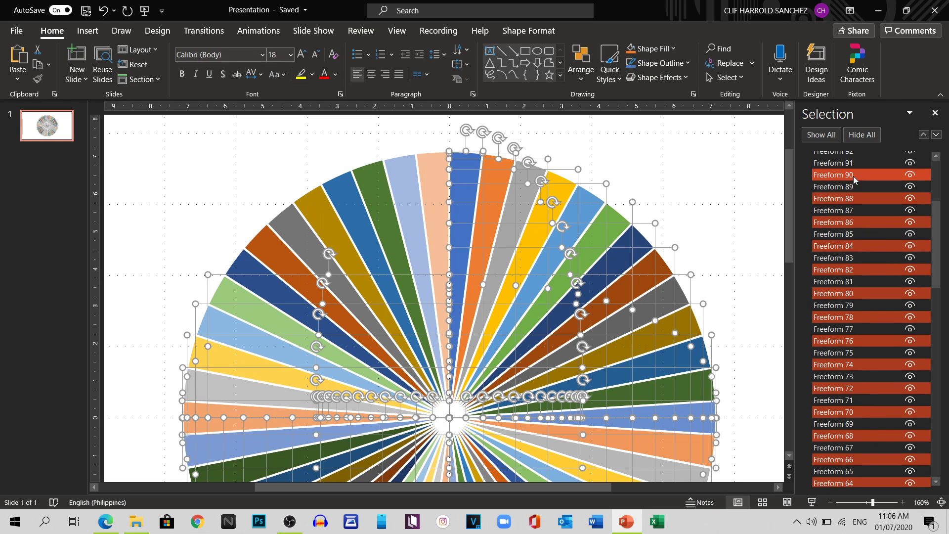
pyautogui.moveTo(935, 242); pyautogui.dragTo(935, 200)
pyautogui.keyDown('ctrl'); pyautogui.click(869, 299); pyautogui.keyUp('ctrl')
pyautogui.keyDown('ctrl'); pyautogui.click(859, 275); pyautogui.keyUp('ctrl')
pyautogui.keyDown('ctrl'); pyautogui.click(860, 251); pyautogui.keyUp('ctrl')
pyautogui.keyDown('ctrl'); pyautogui.click(862, 228); pyautogui.keyUp('ctrl')
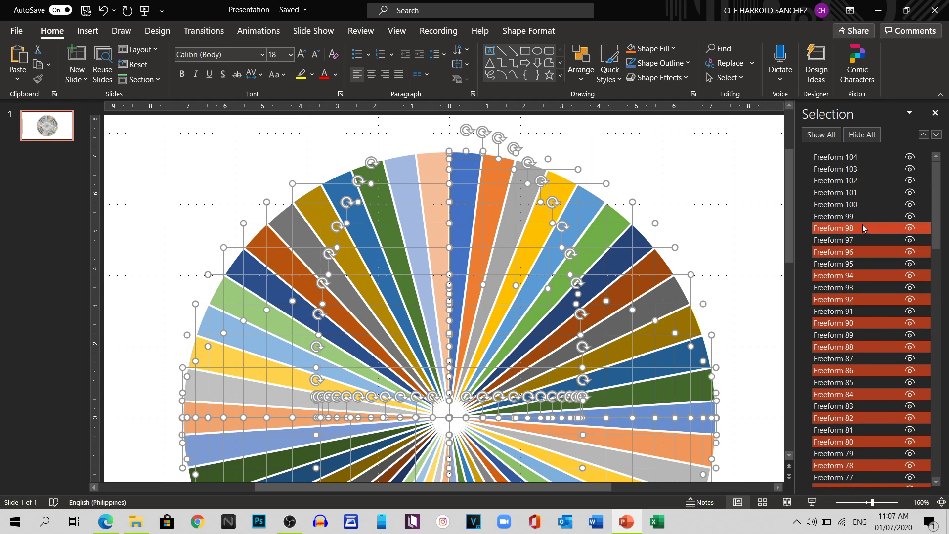
pyautogui.keyDown('ctrl'); pyautogui.click(860, 204); pyautogui.keyUp('ctrl')
pyautogui.keyDown('ctrl'); pyautogui.click(859, 180); pyautogui.keyUp('ctrl')
pyautogui.keyDown('ctrl'); pyautogui.click(857, 156); pyautogui.keyUp('ctrl')
pyautogui.press('Delete')
pyautogui.click(941, 502)
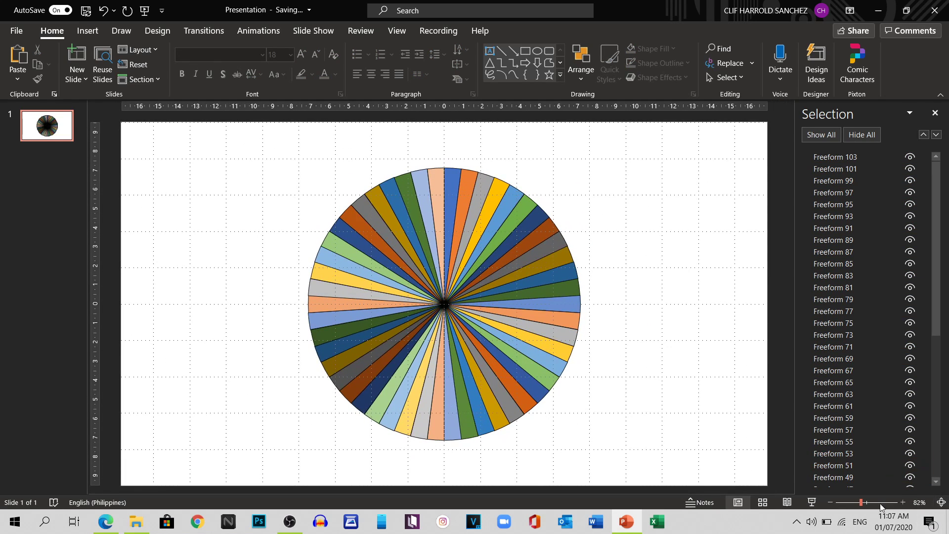
# Step: Hide AutoShape 3 to check what it is, then delete it
pyautogui.moveTo(934, 209); pyautogui.dragTo(934, 349)
pyautogui.click(864, 482)
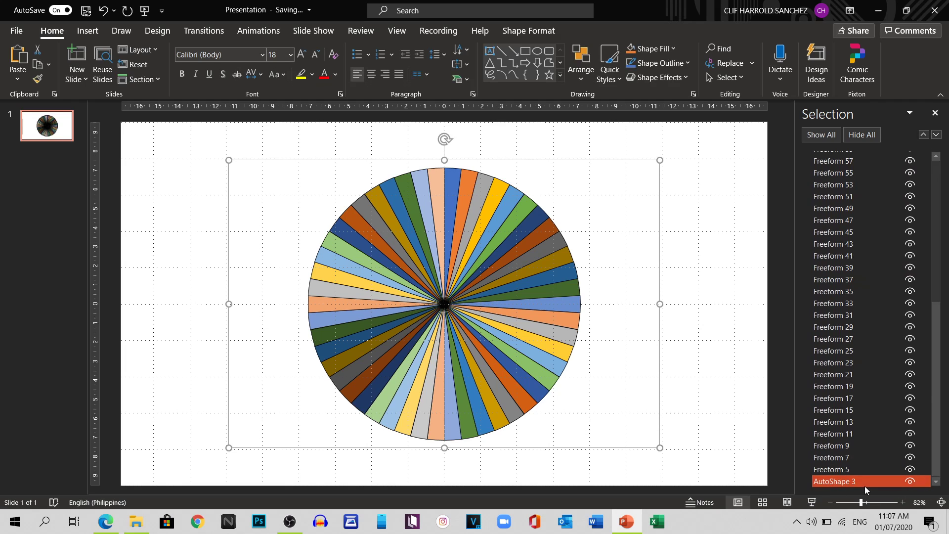
pyautogui.click(910, 481)
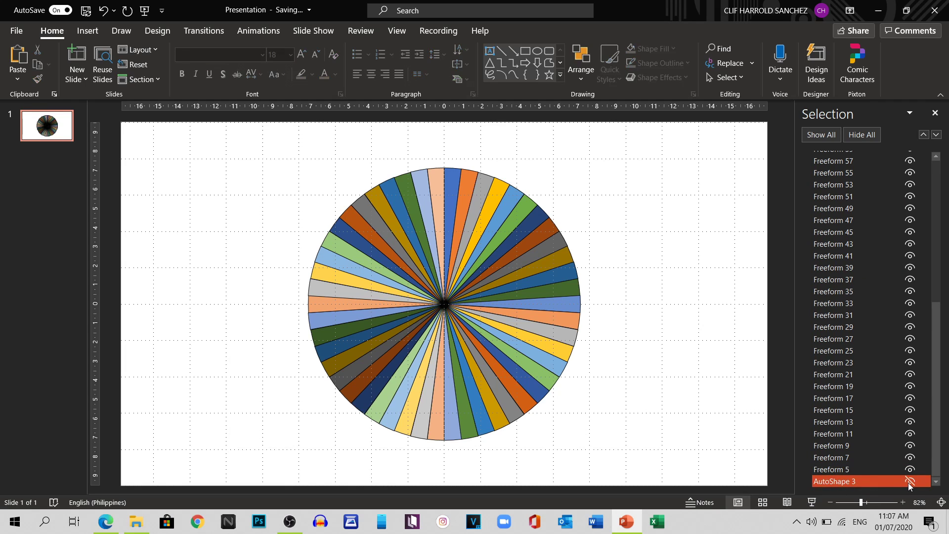
pyautogui.click(881, 482)
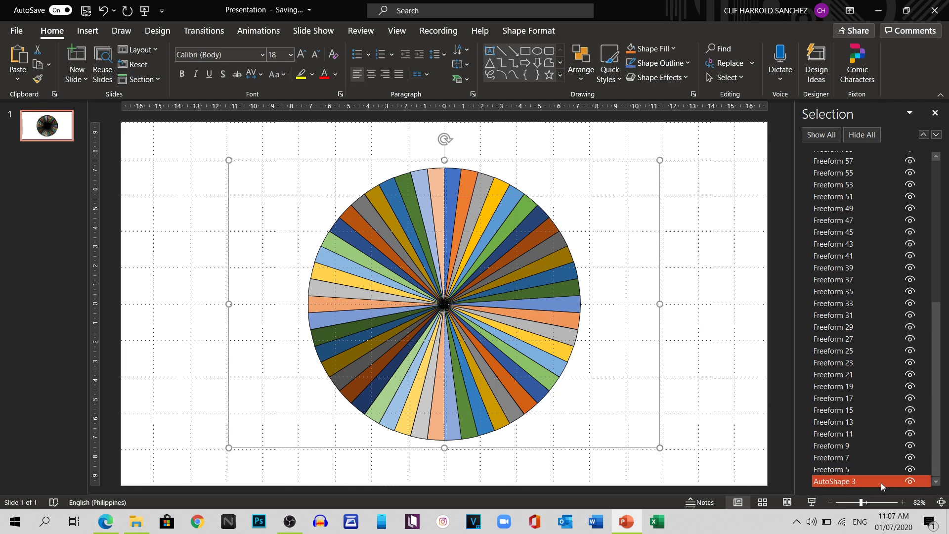
pyautogui.press('Delete')
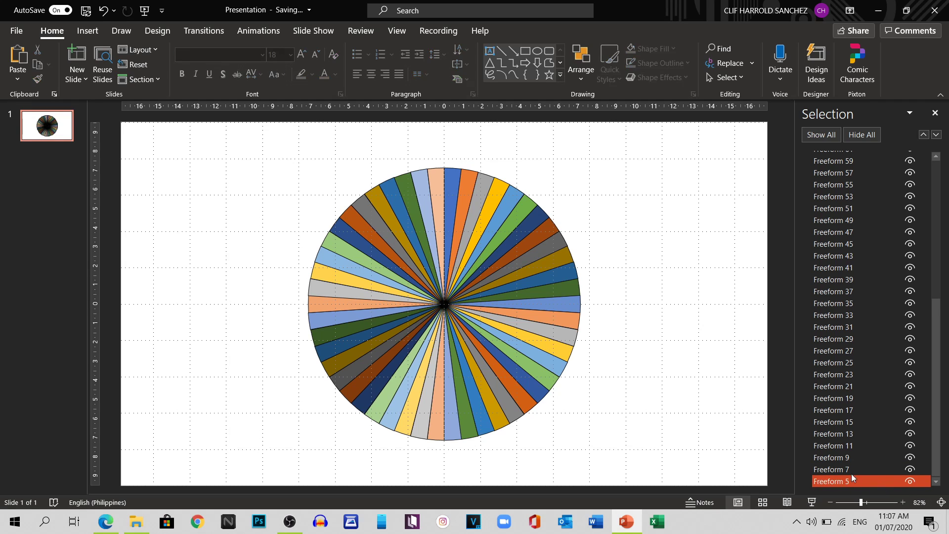
# Step: Test-move the peach top slice, undo it, and marquee-select all the wheel's slices
pyautogui.moveTo(436, 180); pyautogui.dragTo(697, 414)
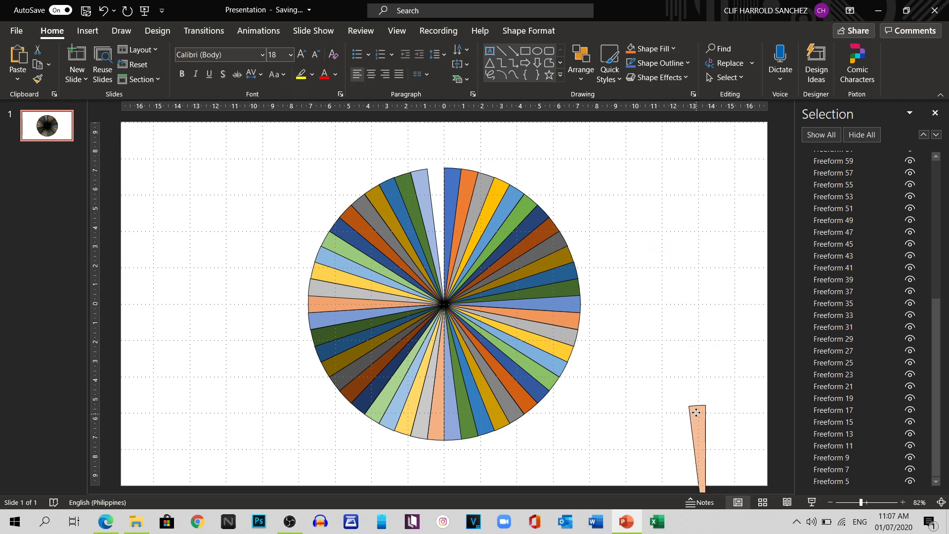
pyautogui.hotkey('ctrl', 'z')
pyautogui.click(307, 137)
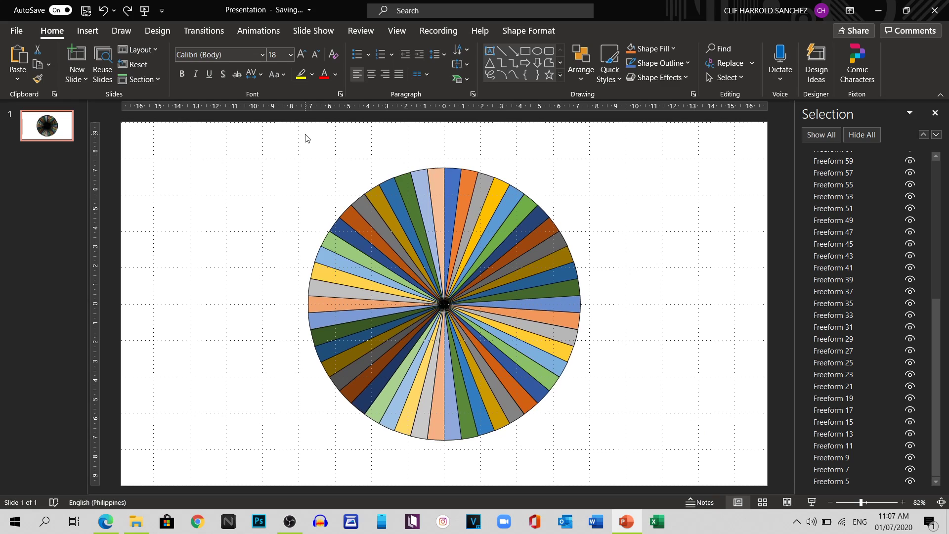
pyautogui.moveTo(212, 148); pyautogui.dragTo(690, 472)
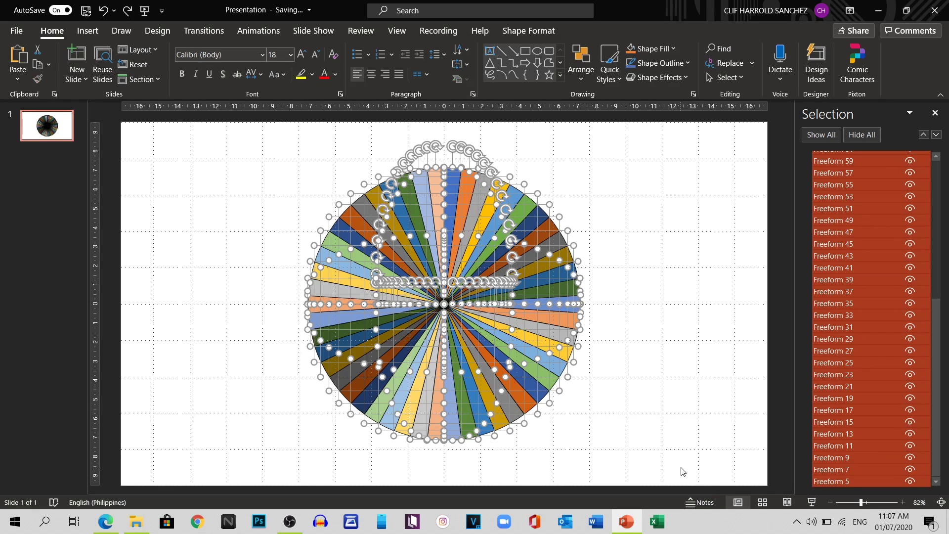
# Step: Fill all the wheel's wedges with light blue
pyautogui.click(934, 112)
pyautogui.click(750, 239)
pyautogui.moveTo(260, 162); pyautogui.dragTo(778, 456)
pyautogui.click(529, 31)
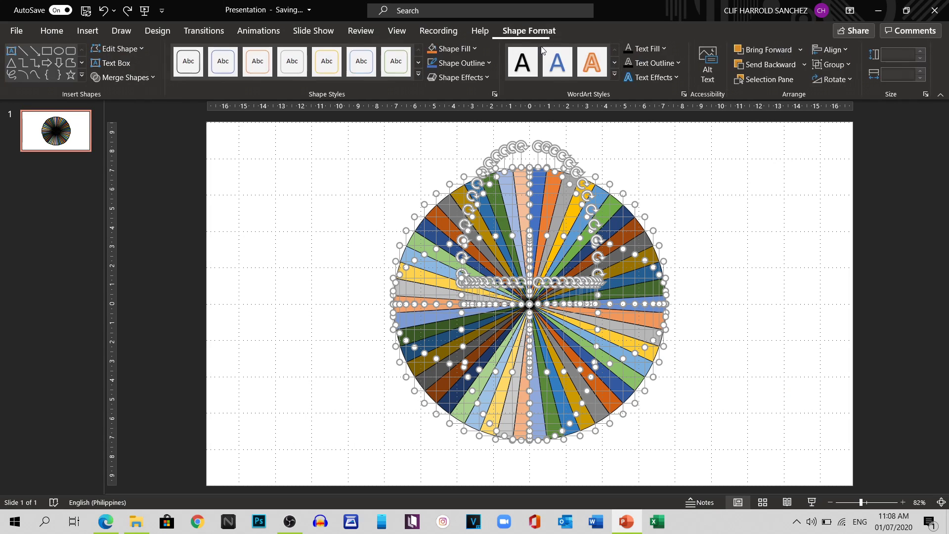
pyautogui.click(437, 49)
pyautogui.click(485, 165)
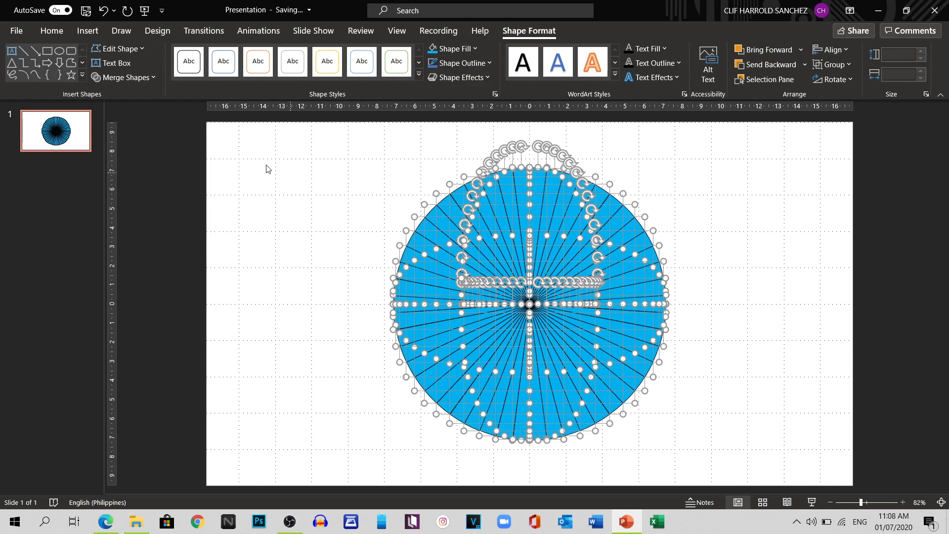
# Step: Try selecting alternate top wedges, closing the fill choices without changing colour
pyautogui.click(566, 149)
pyautogui.click(540, 184)
pyautogui.keyDown('shift'); pyautogui.click(575, 189); pyautogui.keyUp('shift')
pyautogui.keyDown('shift'); pyautogui.click(589, 197); pyautogui.keyUp('shift')
pyautogui.click(642, 187)
pyautogui.click(540, 184)
pyautogui.keyDown('shift'); pyautogui.click(567, 193); pyautogui.keyUp('shift')
pyautogui.keyDown('shift'); pyautogui.click(589, 198); pyautogui.keyUp('shift')
pyautogui.keyDown('shift'); pyautogui.click(611, 205); pyautogui.keyUp('shift')
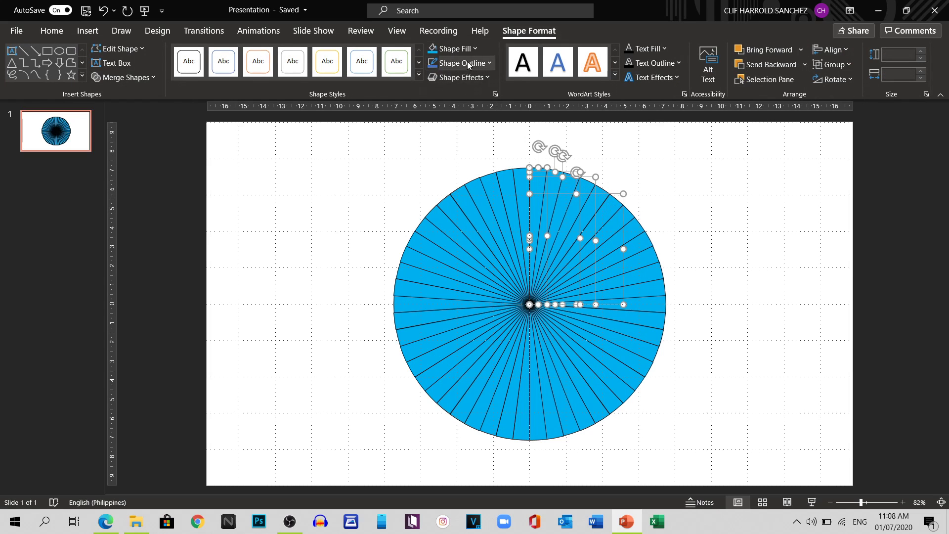
pyautogui.click(454, 49)
pyautogui.click(485, 165)
# Step: Give a set of alternate top wedges a pale blue fill
pyautogui.click(563, 153)
pyautogui.click(540, 184)
pyautogui.keyDown('shift'); pyautogui.click(573, 185); pyautogui.keyUp('shift')
pyautogui.keyDown('shift'); pyautogui.click(600, 193); pyautogui.keyUp('shift')
pyautogui.keyDown('shift'); pyautogui.click(631, 205); pyautogui.keyUp('shift')
pyautogui.click(454, 48)
pyautogui.click(471, 95)
# Step: Repeat the pale blue fill with F4 on two more top wedges
pyautogui.click(416, 368)
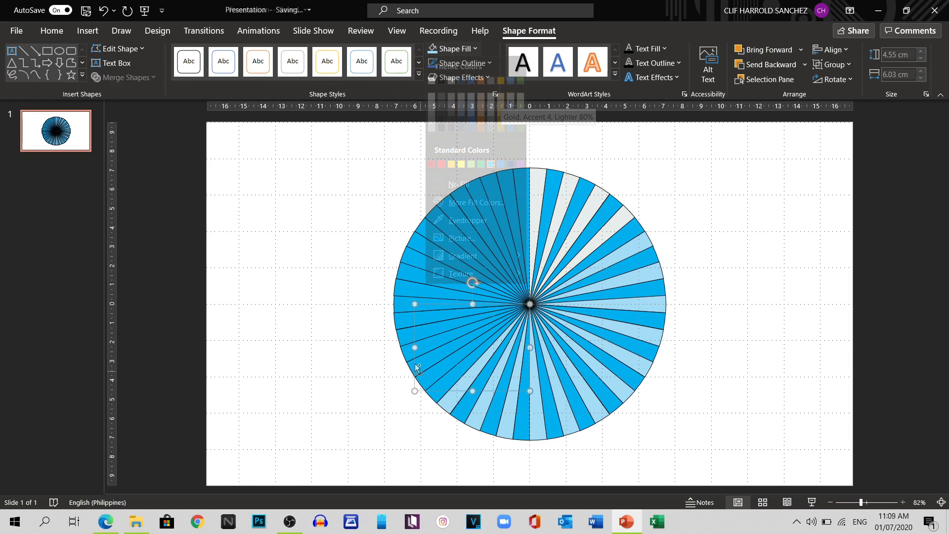
pyautogui.click(428, 230)
pyautogui.click(482, 174)
pyautogui.press('F4')
pyautogui.click(506, 175)
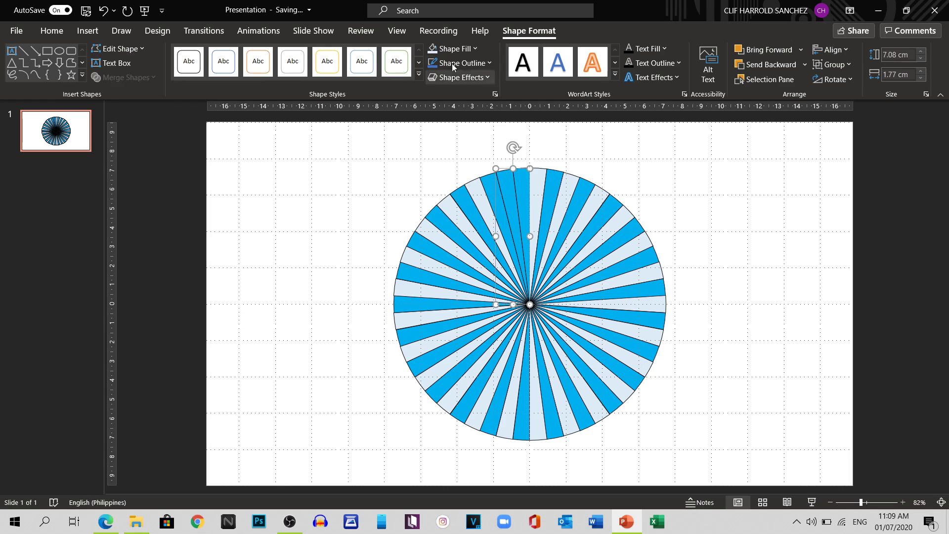
pyautogui.press('F4')
pyautogui.click(263, 306)
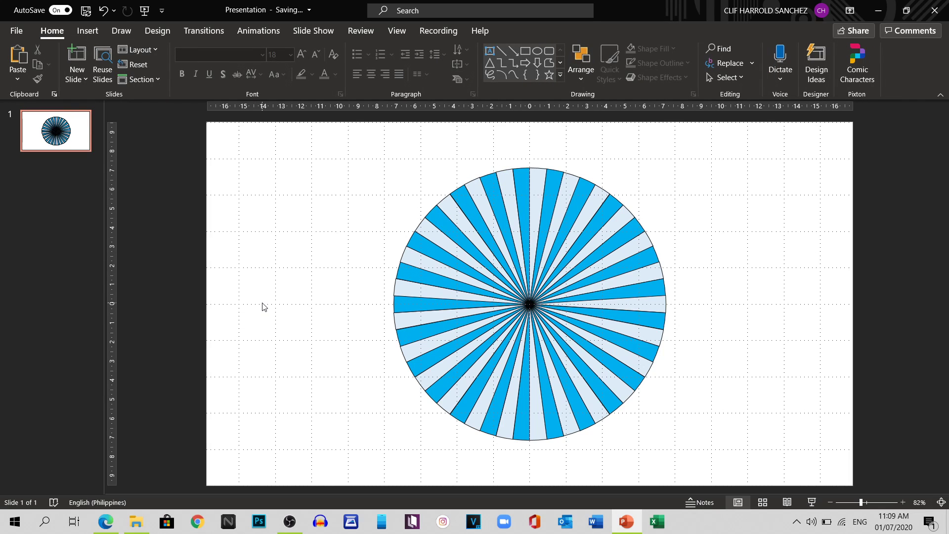
# Step: Undo stray letters typed into a wedge, then add a 'Student Name' text box at top right
pyautogui.click(523, 183)
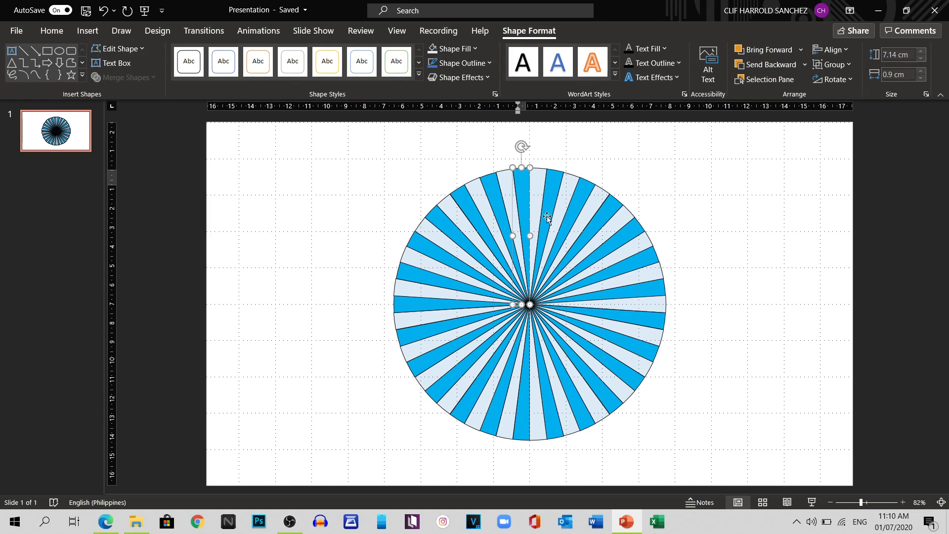
pyautogui.write('asgeaks')
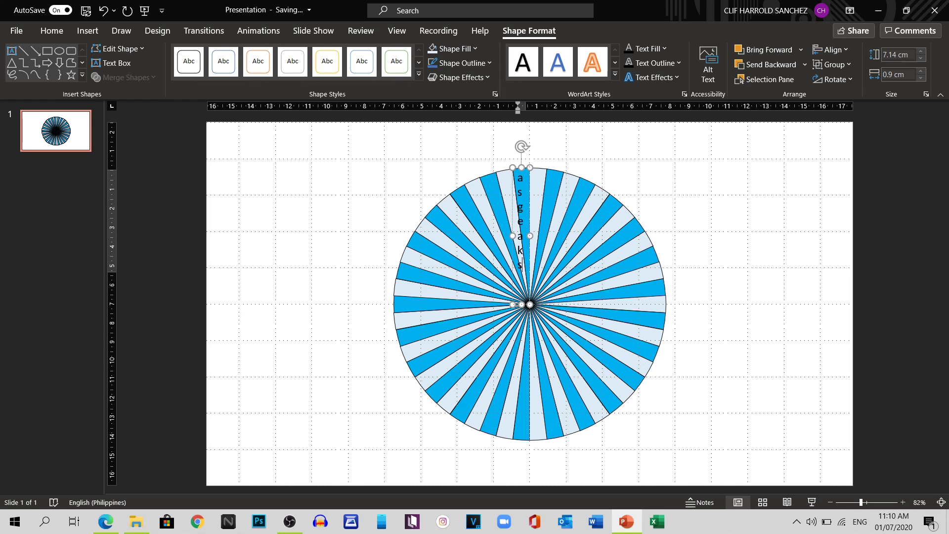
pyautogui.hotkey('ctrl', 'z')
pyautogui.click(673, 169)
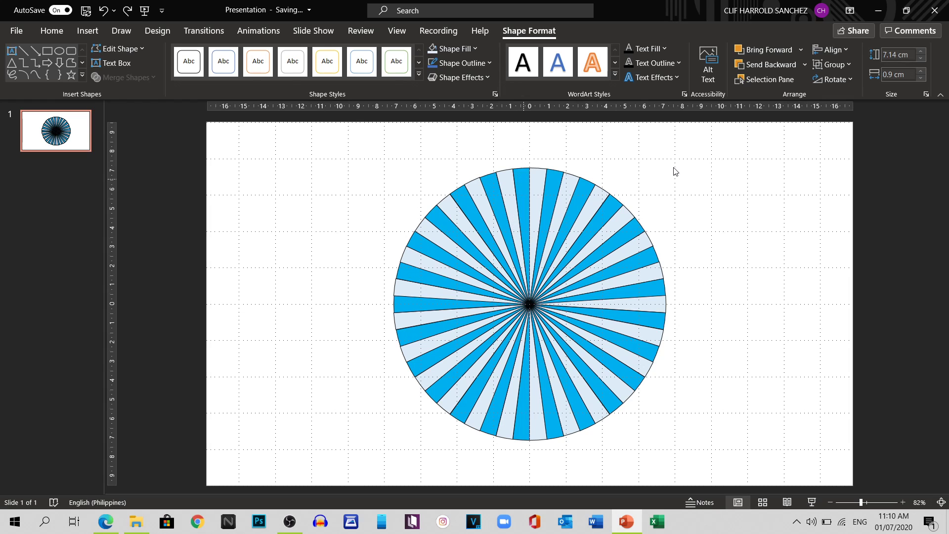
pyautogui.click(88, 30)
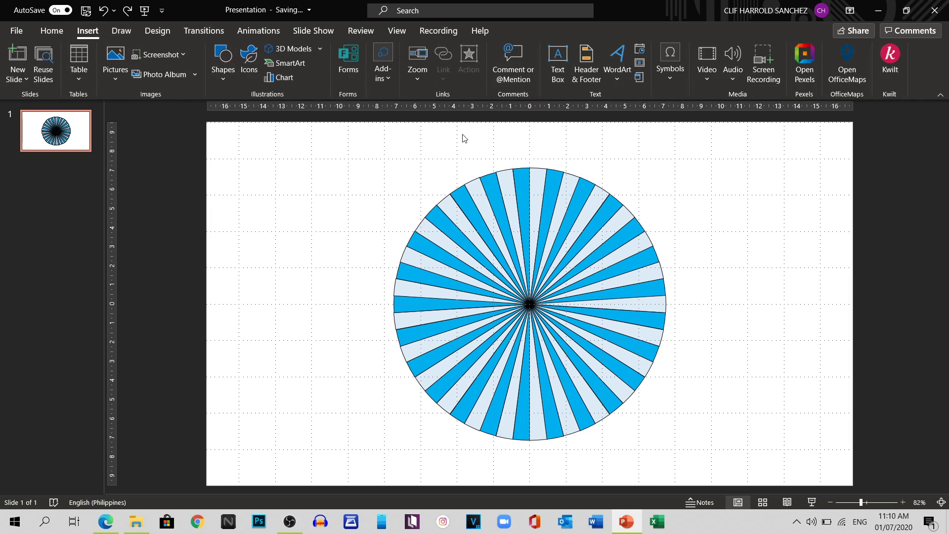
pyautogui.click(557, 62)
pyautogui.moveTo(670, 146); pyautogui.dragTo(783, 174)
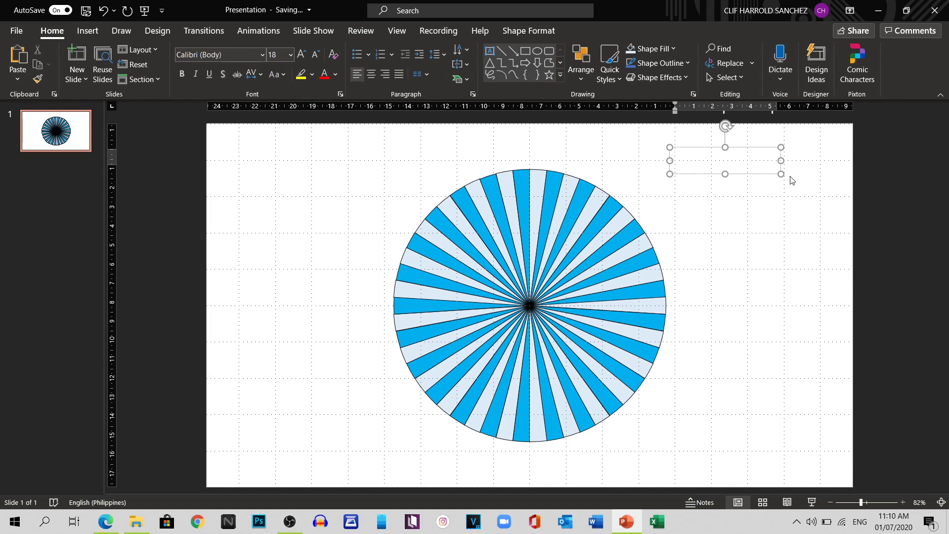
pyautogui.write('Student Name')
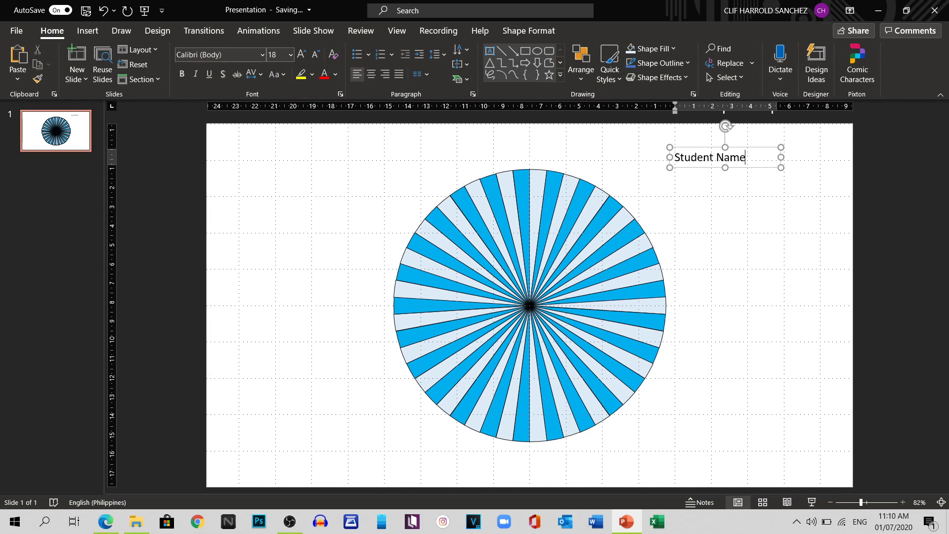
# Step: Move and rotate the label into the top wedge at 14 pt, then duplicate it
pyautogui.click(692, 148)
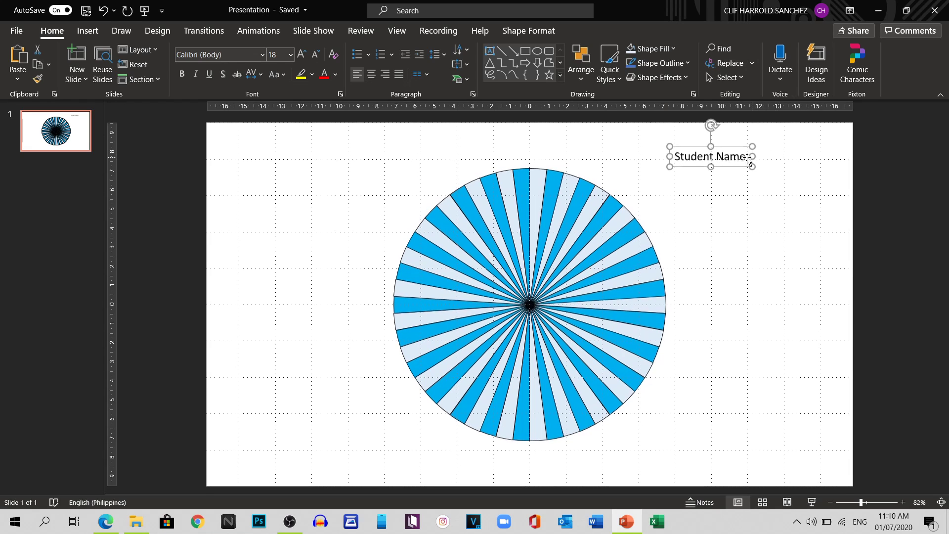
pyautogui.moveTo(693, 148); pyautogui.dragTo(503, 170)
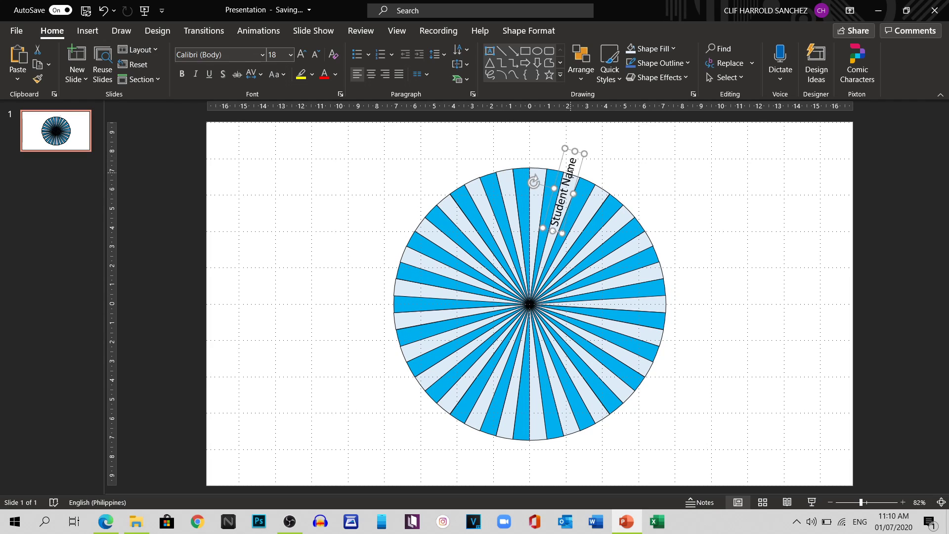
pyautogui.moveTo(568, 155)
pyautogui.mouseDown()
pyautogui.moveTo(553, 157)
pyautogui.moveTo(556, 166)
pyautogui.mouseUp()
pyautogui.moveTo(523, 193); pyautogui.dragTo(520, 190)
pyautogui.press('ctrl+shift+less')
pyautogui.press('ctrl+shift+less')
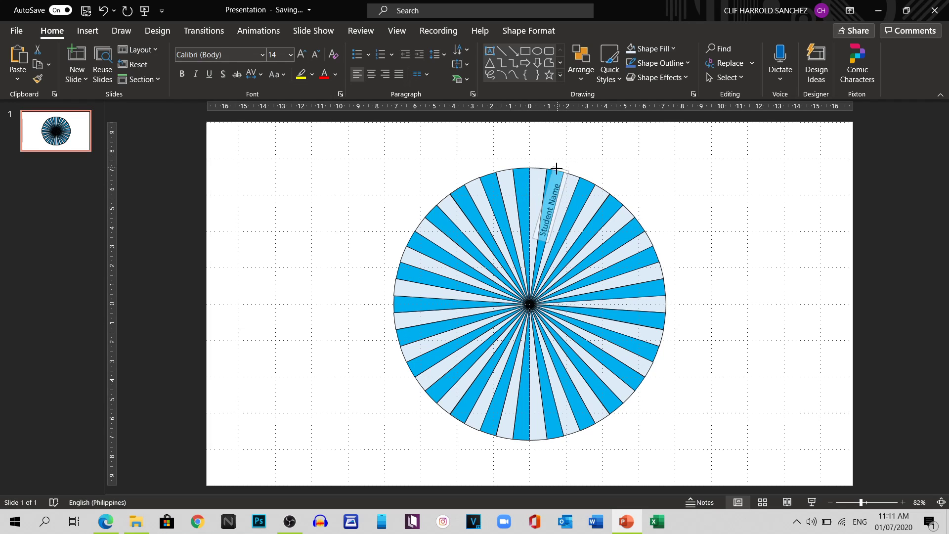
pyautogui.moveTo(546, 182); pyautogui.dragTo(556, 172)
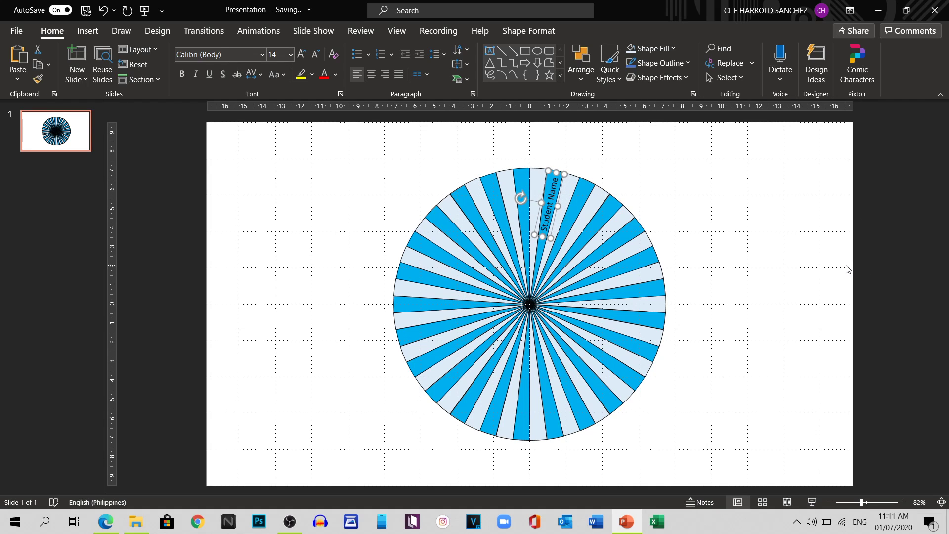
pyautogui.hotkey('ctrl', 'd')
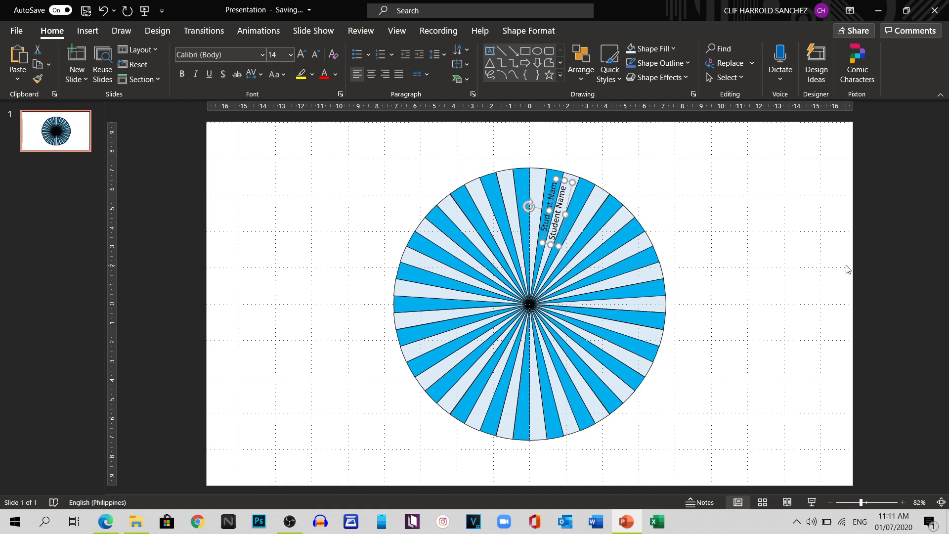
pyautogui.hotkey('ctrl', 'z')
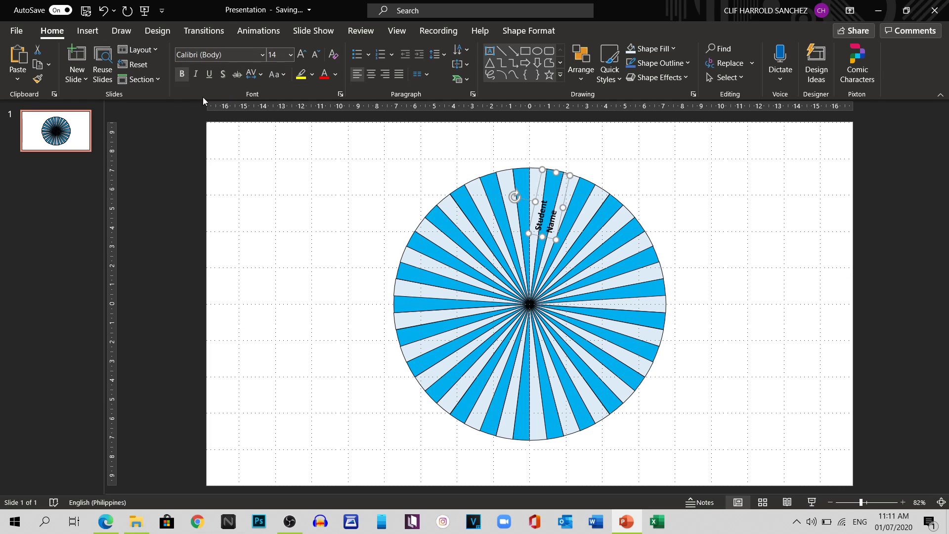
pyautogui.click(335, 74)
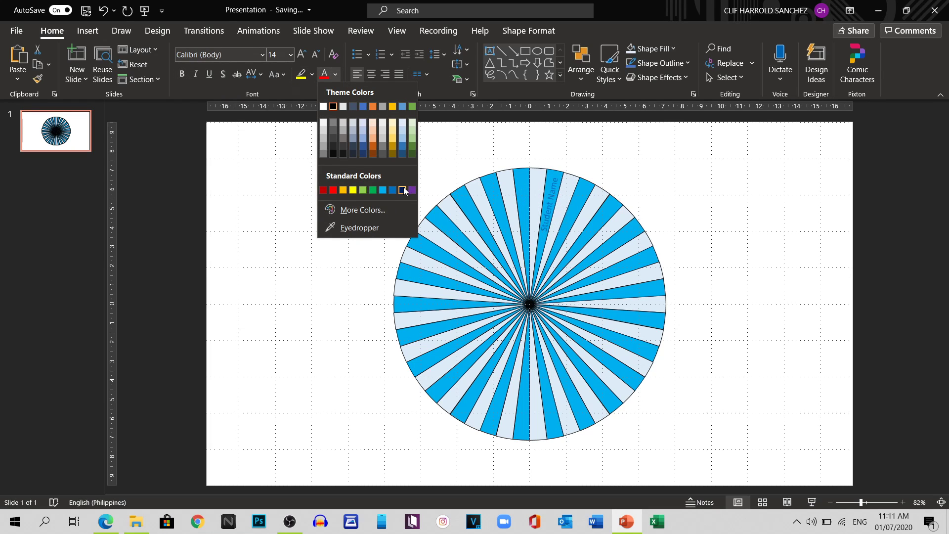
pyautogui.click(402, 190)
pyautogui.click(262, 54)
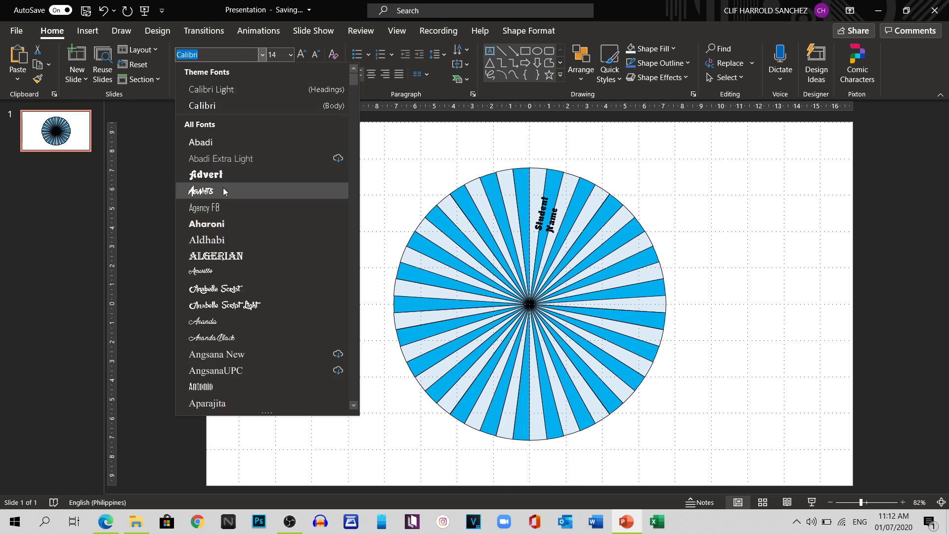
pyautogui.click(413, 145)
pyautogui.click(562, 200)
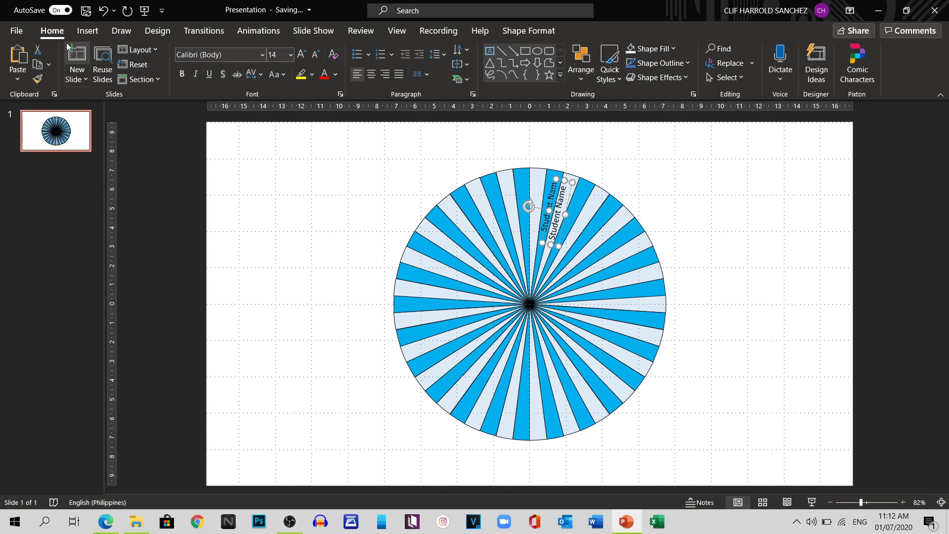
pyautogui.hotkey('ctrl', 'd')
pyautogui.click(521, 34)
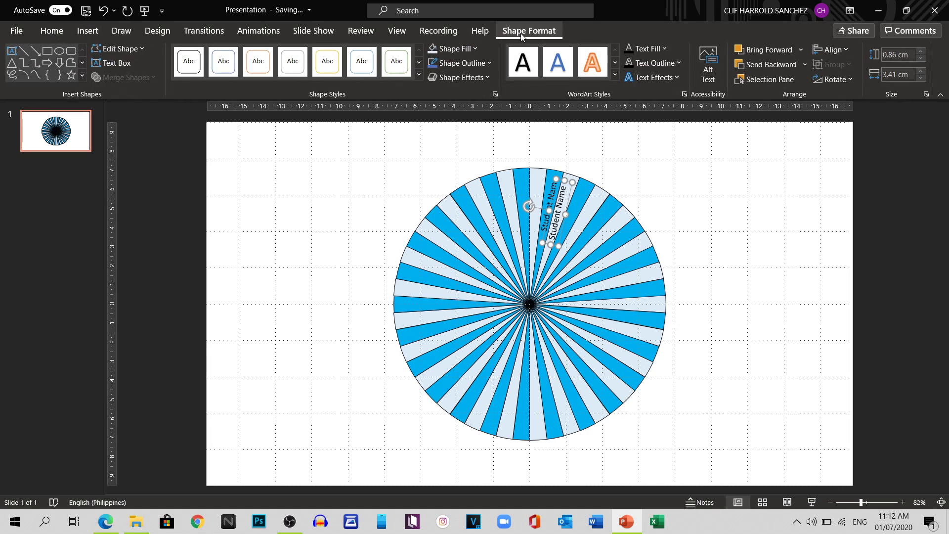
# Step: Rotate the copied 'Student Name' label to 289.2° via More Rotation Options
pyautogui.click(855, 79)
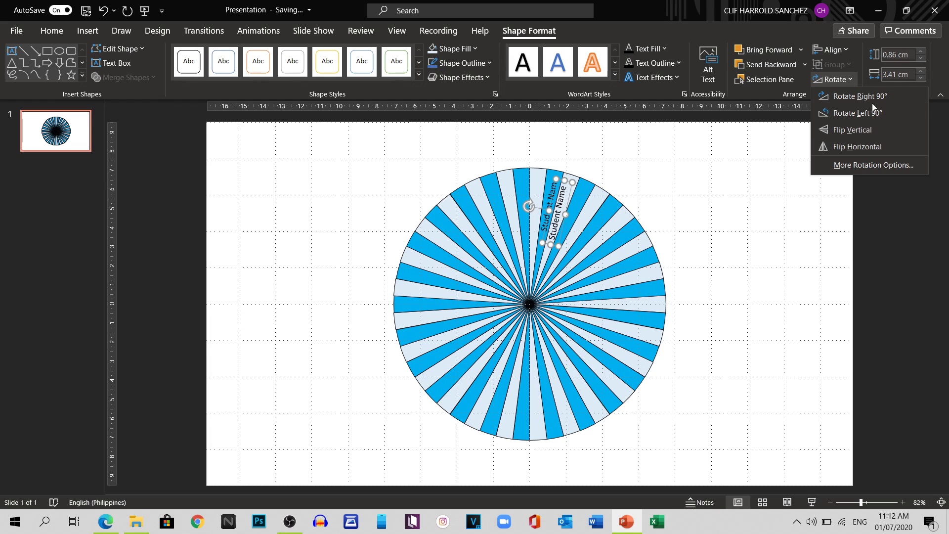
pyautogui.click(867, 168)
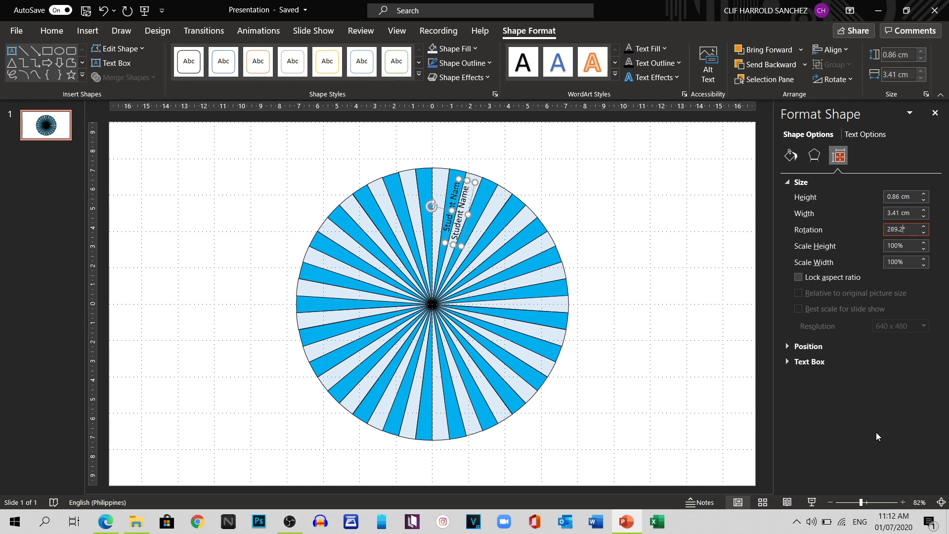
pyautogui.press('Return')
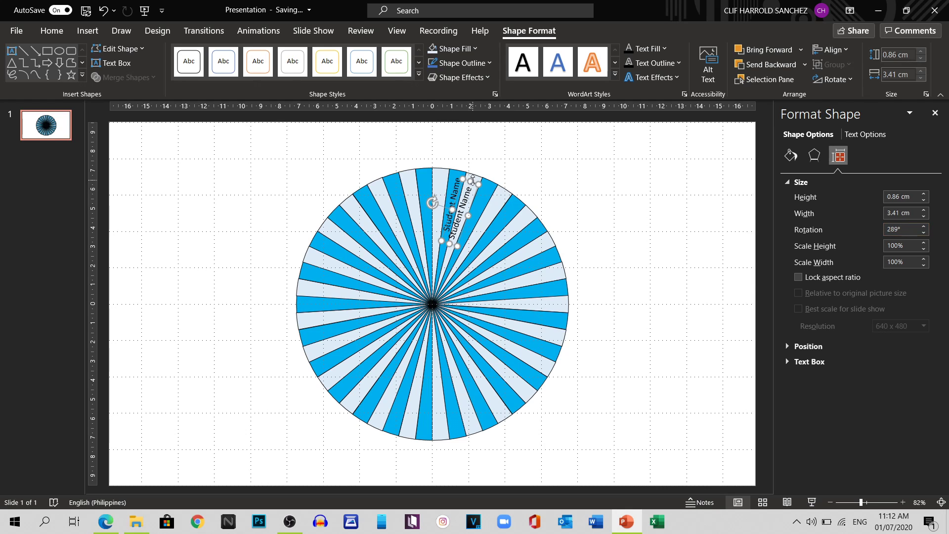
# Step: Nudge the copied Student Name label into its slot on the wheel
pyautogui.hotkey('ctrl', 'Up')
pyautogui.hotkey('ctrl', 'Up')
pyautogui.hotkey('ctrl', 'Up')
pyautogui.hotkey('ctrl', 'Up')
pyautogui.hotkey('ctrl', 'Right')
pyautogui.hotkey('ctrl', 'Right')
pyautogui.hotkey('ctrl', 'Right')
pyautogui.hotkey('ctrl', 'Right')
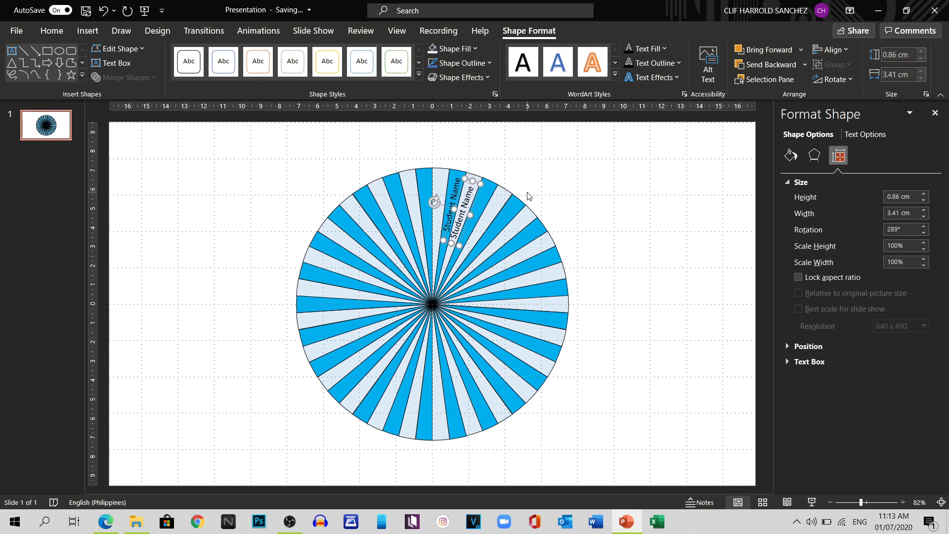
pyautogui.hotkey('ctrl', 'Up')
pyautogui.hotkey('ctrl', 'Up')
pyautogui.hotkey('ctrl', 'Up')
pyautogui.hotkey('ctrl', 'Up')
pyautogui.hotkey('ctrl', 'Right')
pyautogui.hotkey('ctrl', 'Right')
pyautogui.hotkey('ctrl', 'Right')
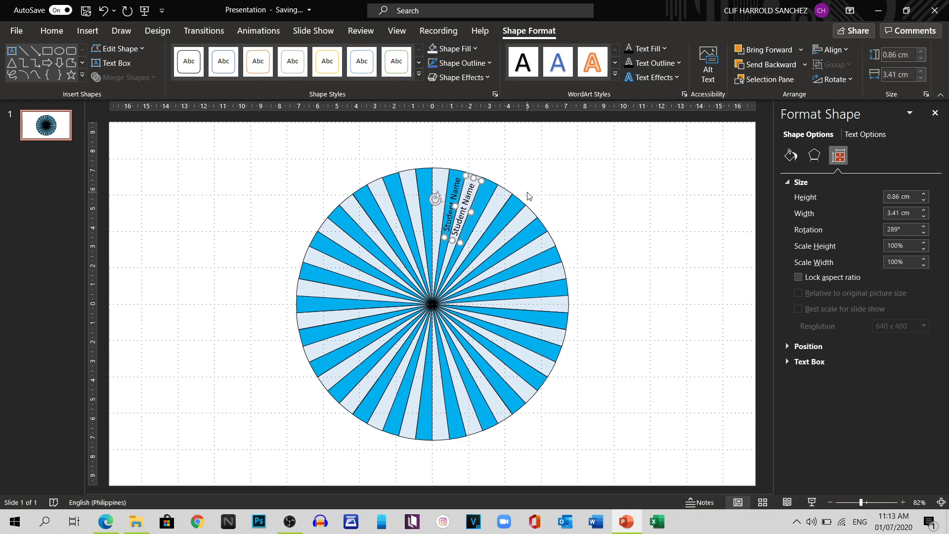
pyautogui.hotkey('ctrl', 'Right')
pyautogui.hotkey('ctrl', 'Up')
pyautogui.hotkey('ctrl', 'Up')
pyautogui.hotkey('ctrl', 'Left')
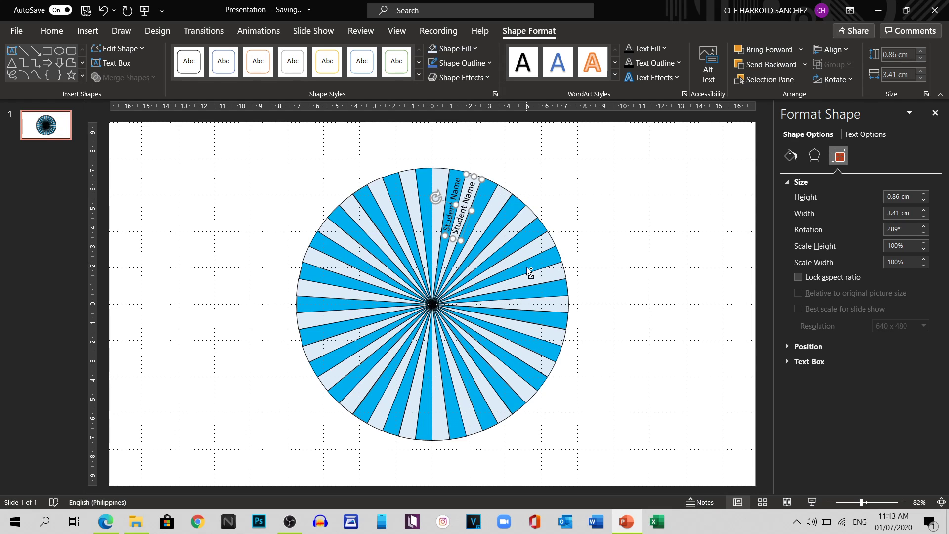
# Step: Duplicate the label again and step its rotation through 620° and 627° to 634.8°
pyautogui.hotkey('ctrl', 'd')
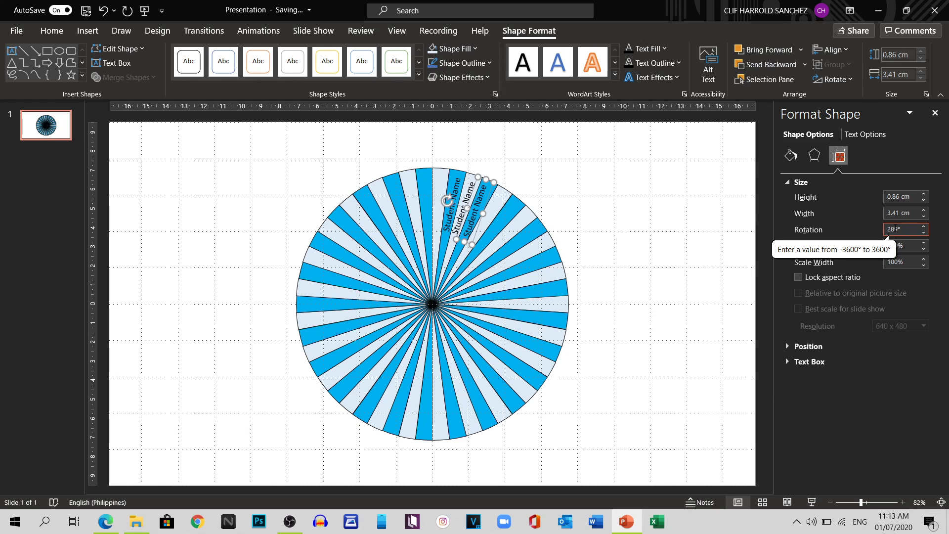
pyautogui.click(923, 226)
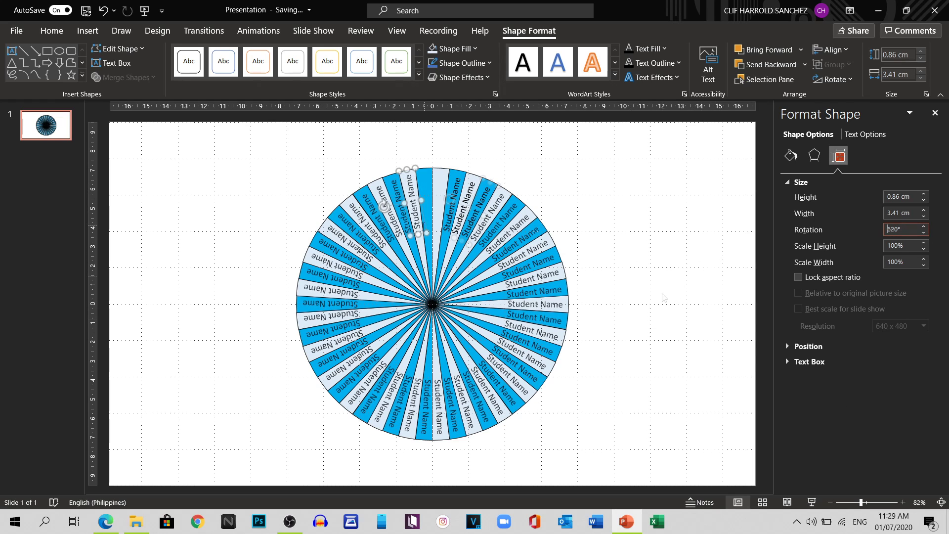
pyautogui.press('Delete')
pyautogui.write('620')
pyautogui.press('Return')
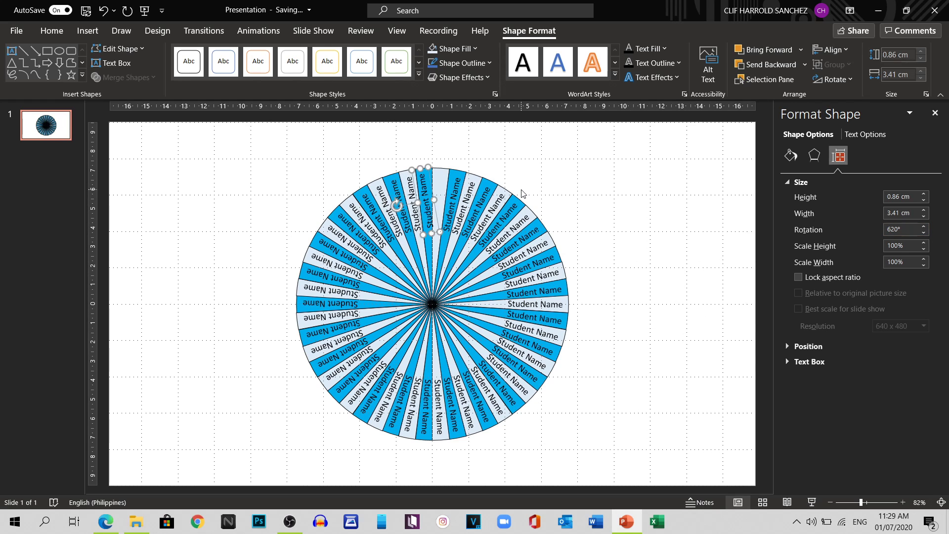
pyautogui.write('7.')
pyautogui.press('Return')
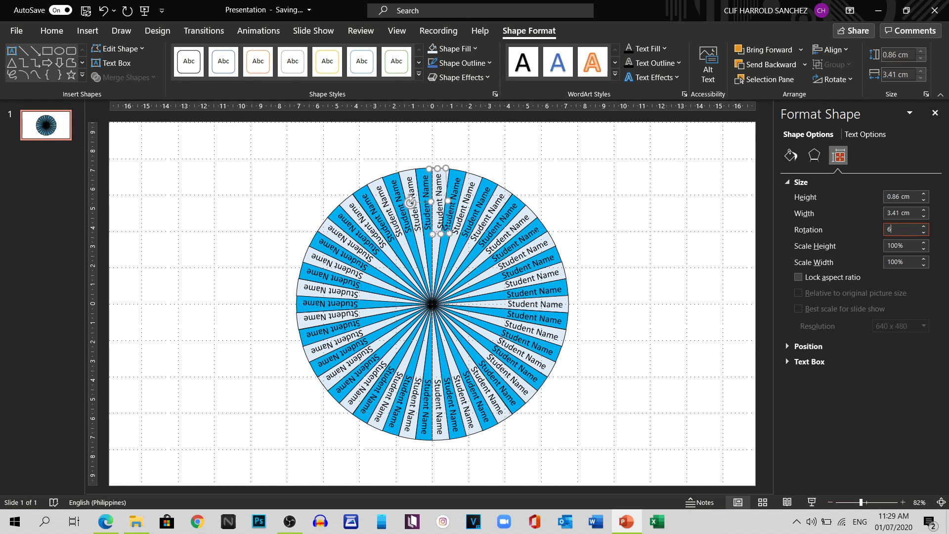
pyautogui.press('Return')
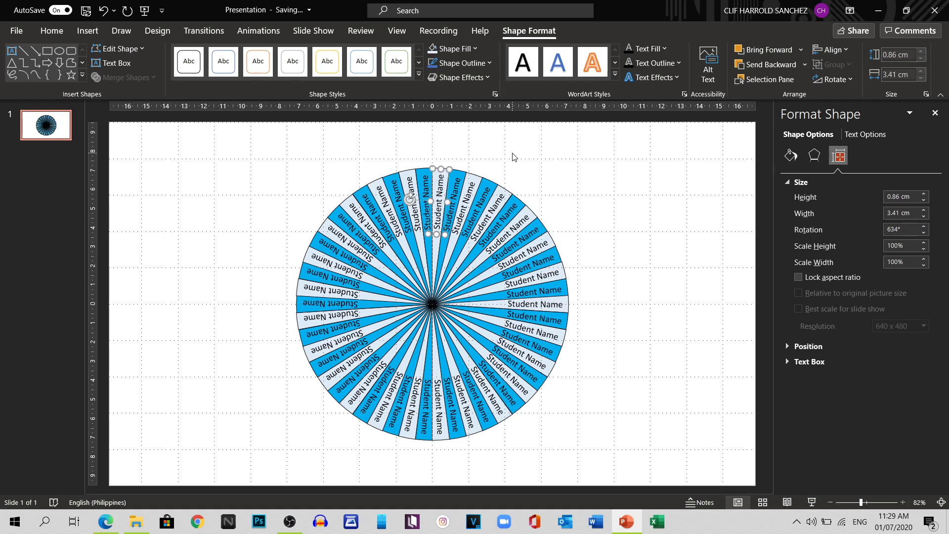
pyautogui.click(654, 226)
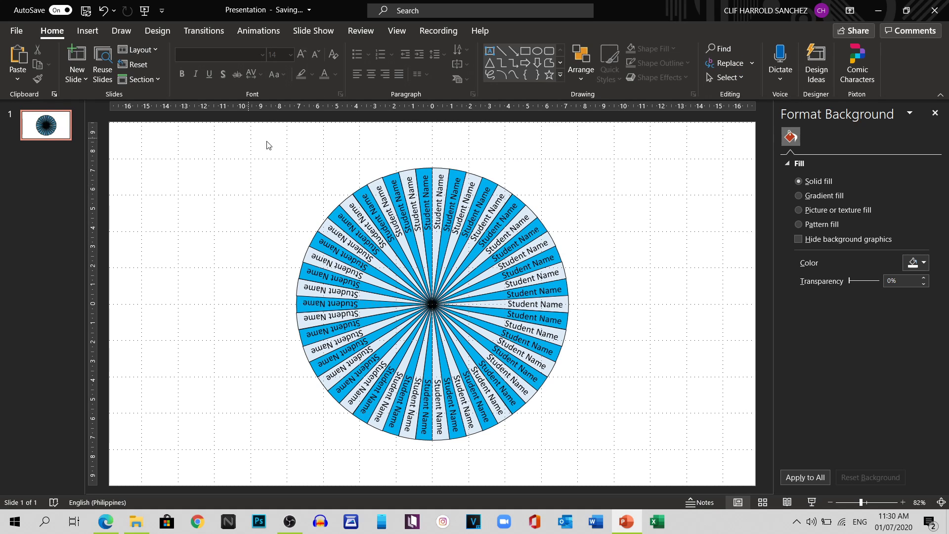
# Step: Group all the wheel's slices and labels into one object
pyautogui.moveTo(208, 148); pyautogui.dragTo(658, 456)
pyautogui.rightClick(476, 192)
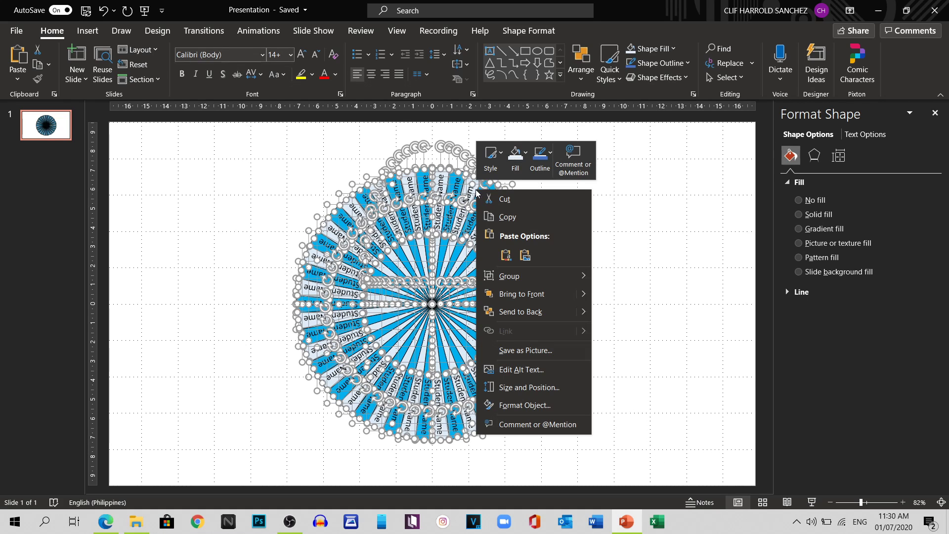
pyautogui.moveTo(584, 275)
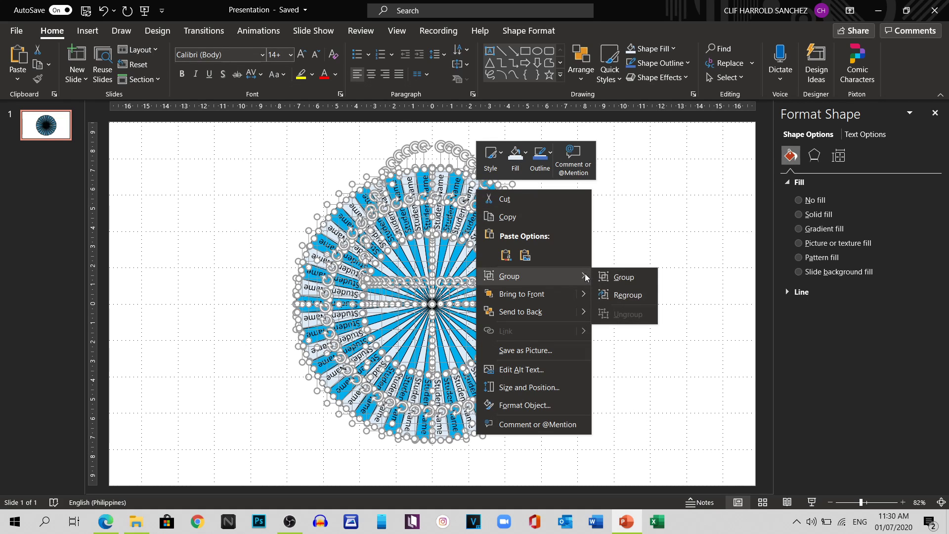
pyautogui.click(639, 277)
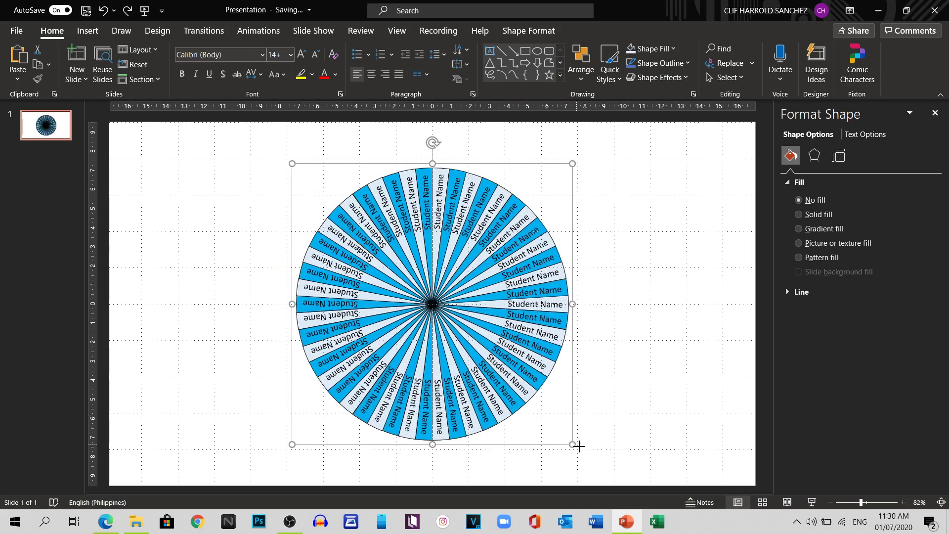
# Step: Enlarge the wheel group to about 17.75 × 17.77 cm and centre it horizontally and vertically
pyautogui.moveTo(572, 444); pyautogui.dragTo(621, 467)
pyautogui.moveTo(528, 166); pyautogui.dragTo(486, 129)
pyautogui.moveTo(584, 462); pyautogui.dragTo(594, 475)
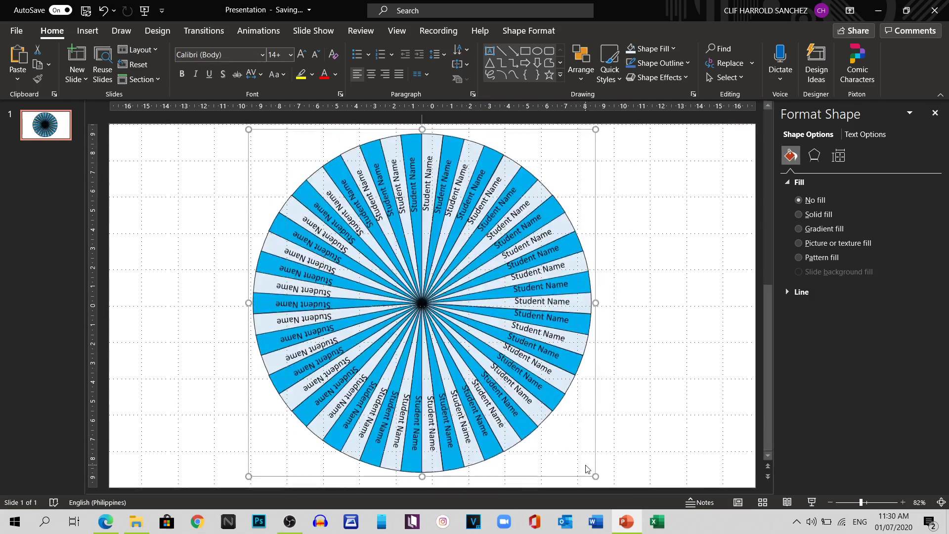
pyautogui.click(529, 31)
pyautogui.click(830, 50)
pyautogui.click(840, 98)
pyautogui.click(830, 50)
pyautogui.click(845, 148)
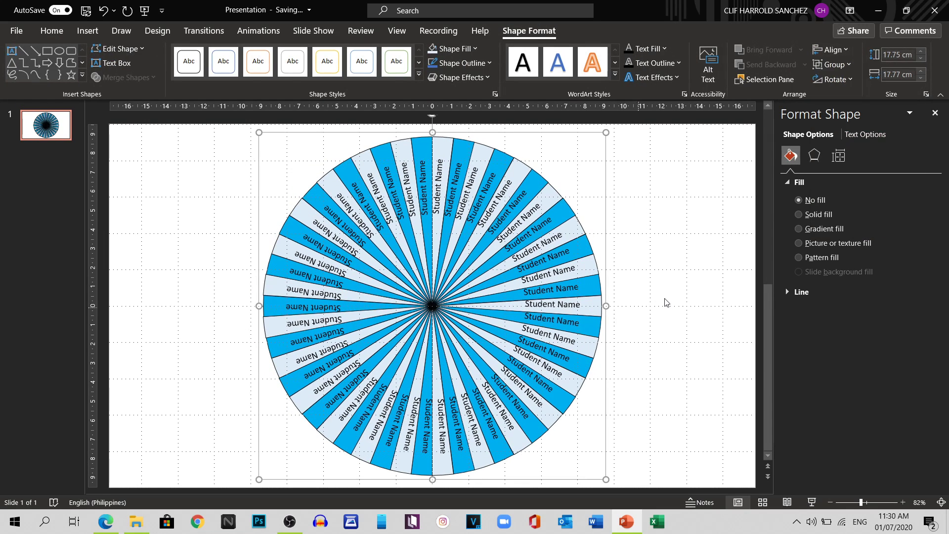
pyautogui.click(665, 302)
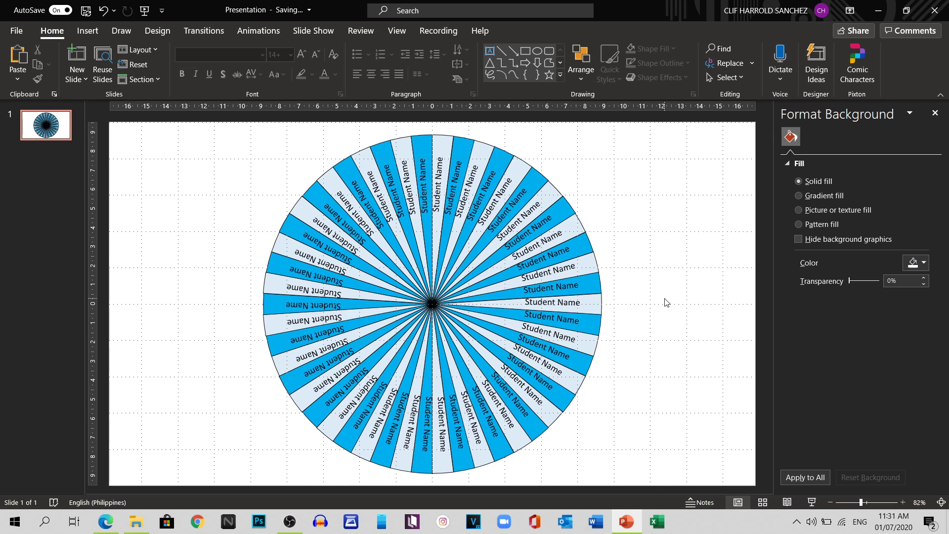
pyautogui.click(574, 230)
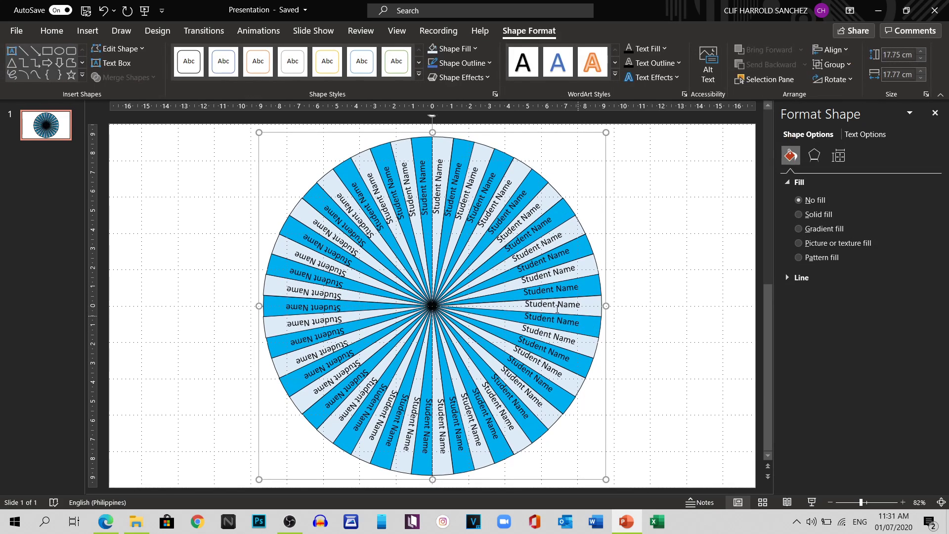
pyautogui.click(265, 33)
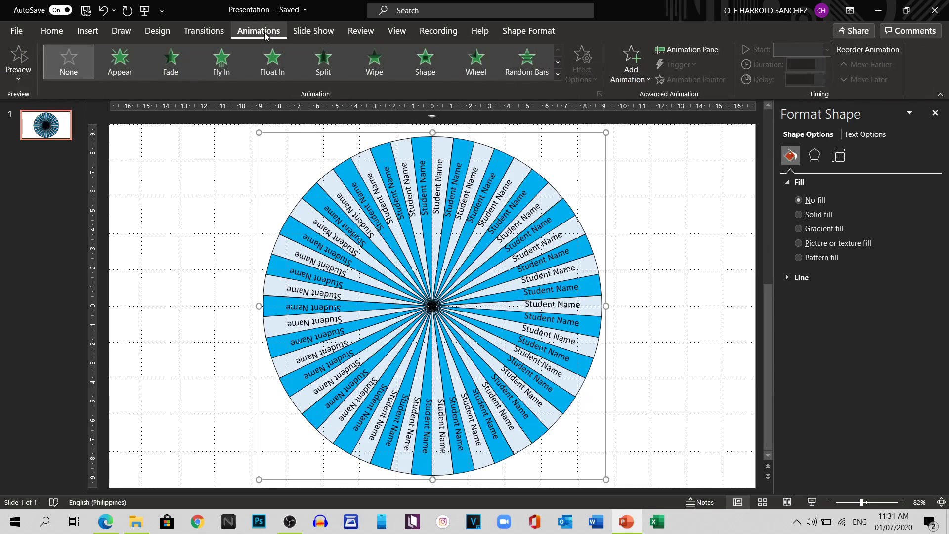
# Step: Show the Animation Pane and add a Spin emphasis animation to wheel Group 160
pyautogui.click(687, 51)
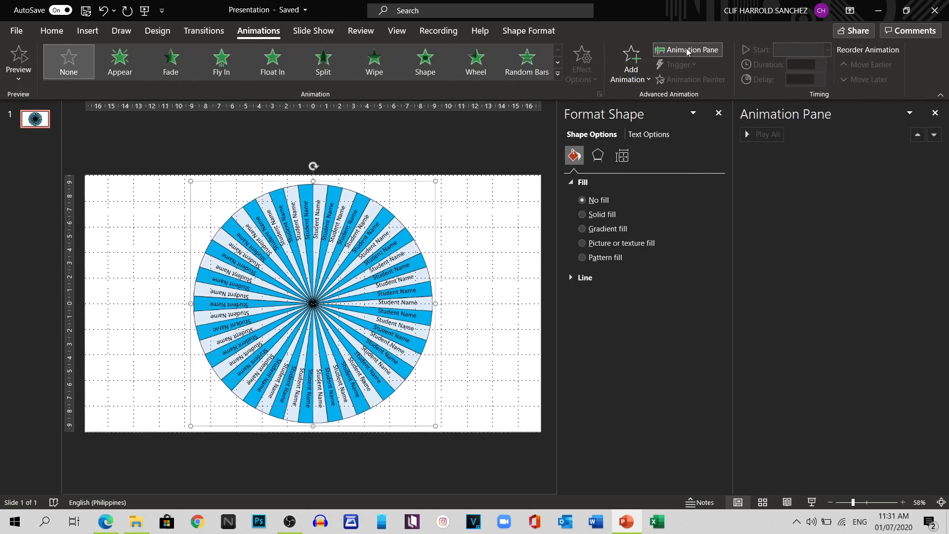
pyautogui.click(720, 112)
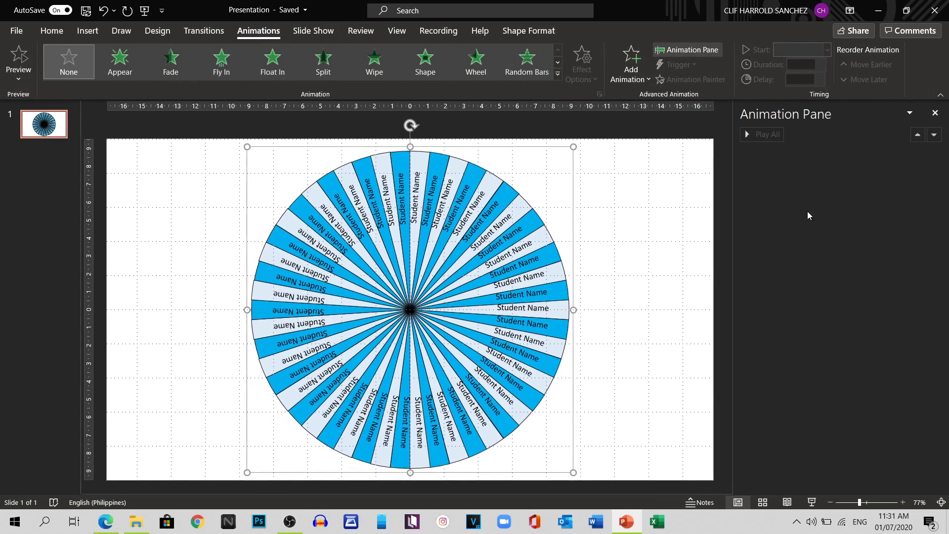
pyautogui.press('Escape')
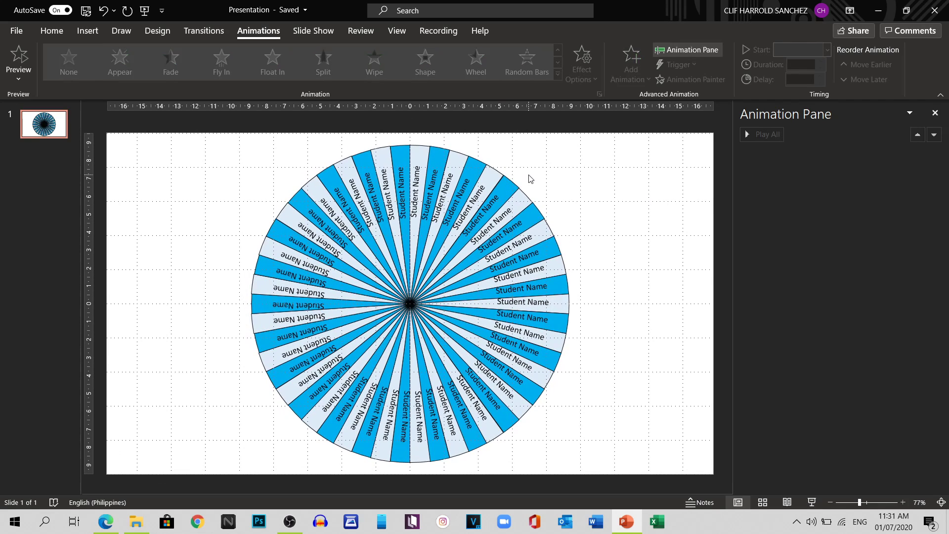
pyautogui.click(506, 185)
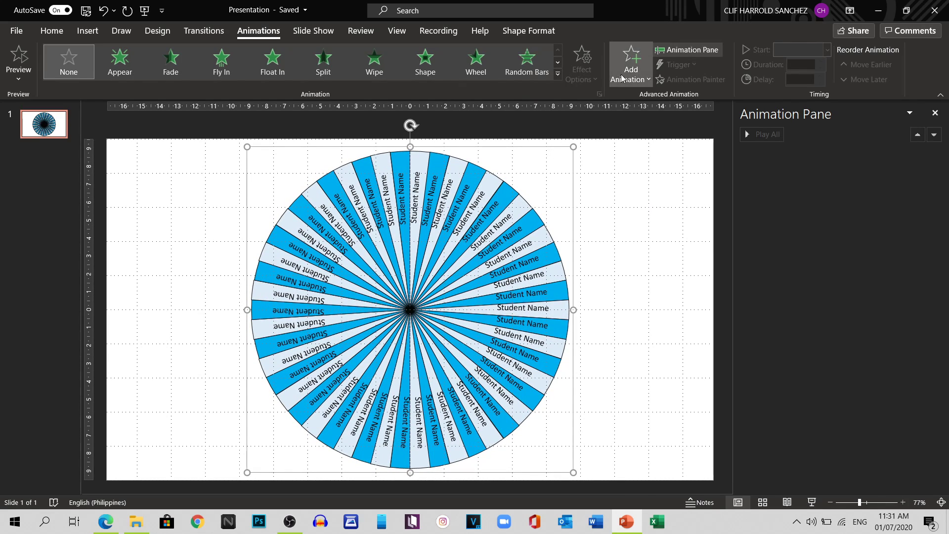
pyautogui.click(623, 78)
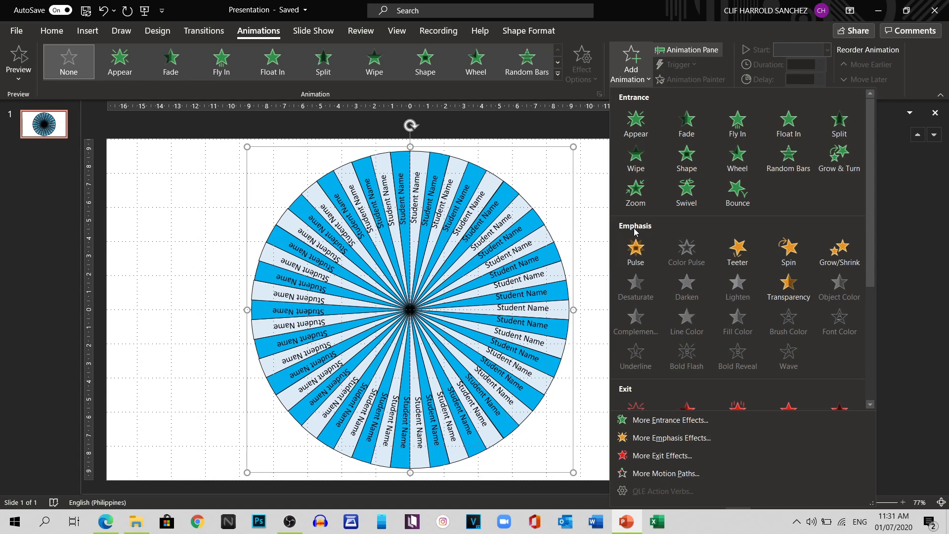
pyautogui.click(788, 252)
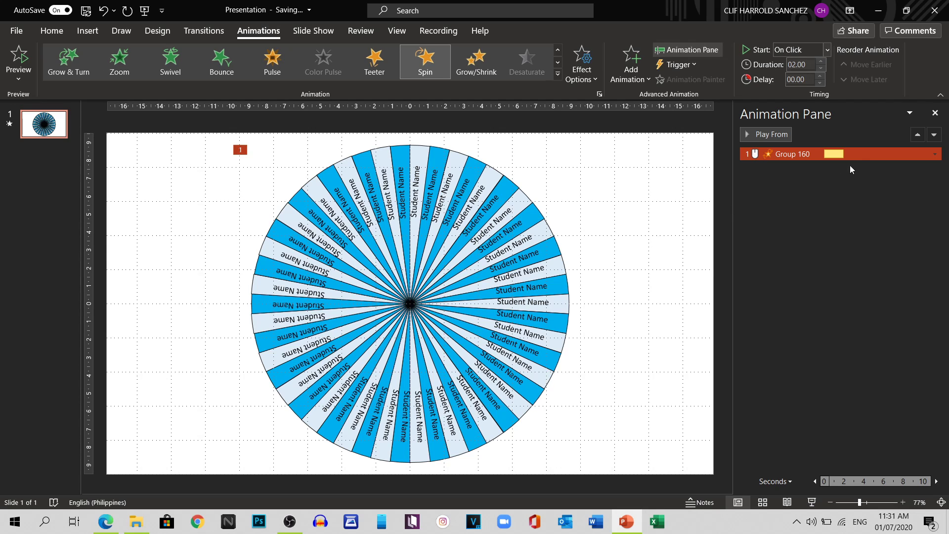
pyautogui.click(935, 155)
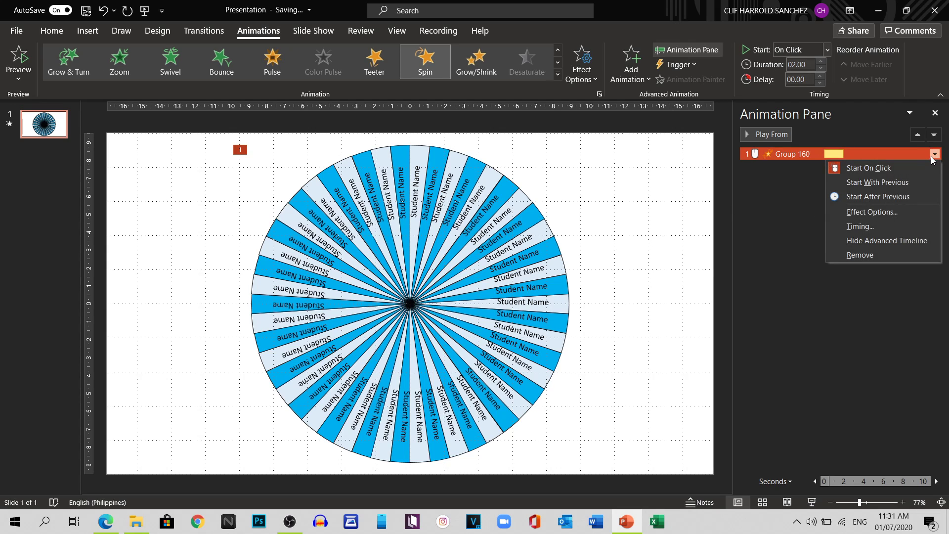
# Step: Set the spin to 1 second, repeating until next click, triggered by clicking Group 160
pyautogui.click(898, 227)
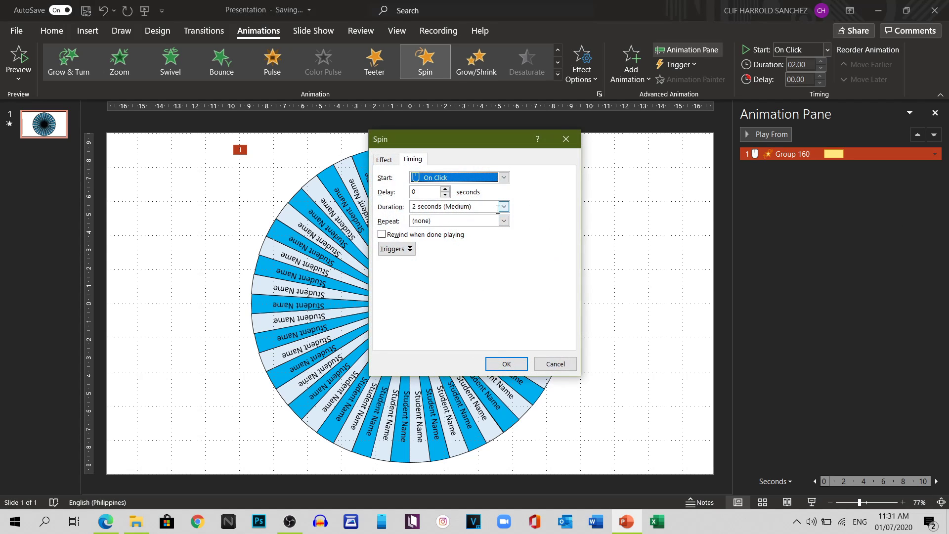
pyautogui.click(504, 207)
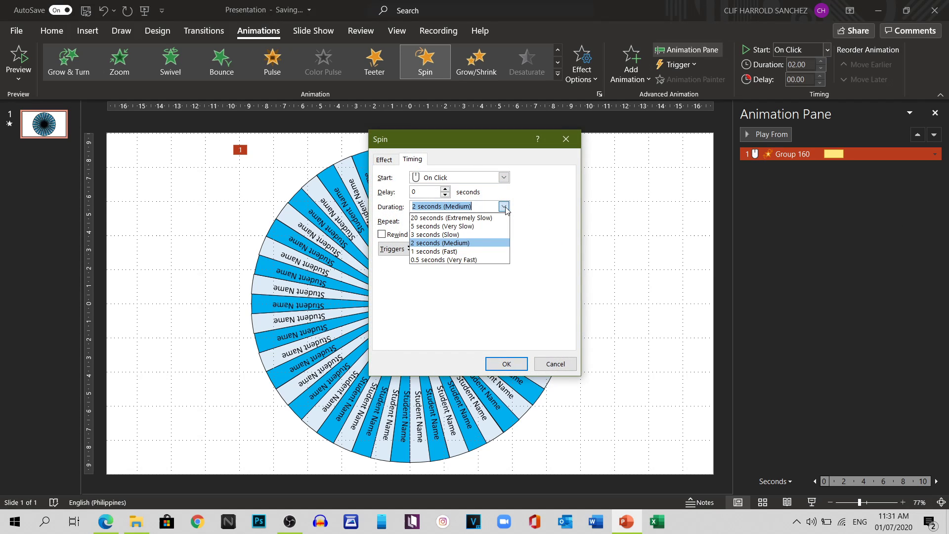
pyautogui.click(473, 251)
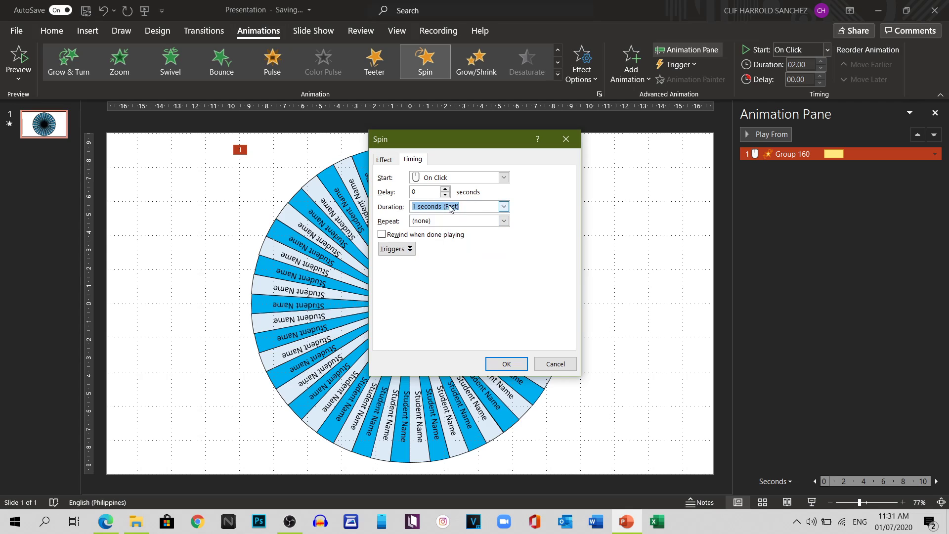
pyautogui.click(503, 221)
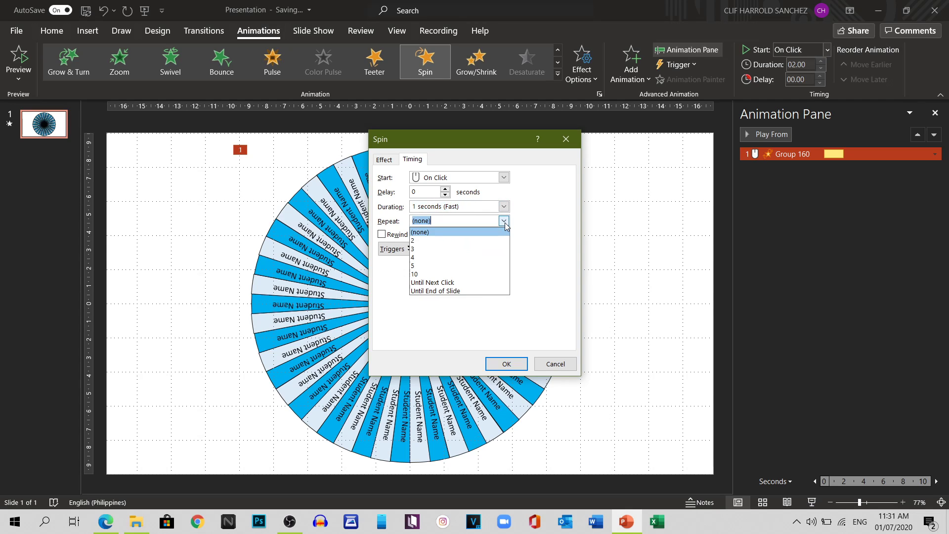
pyautogui.click(447, 283)
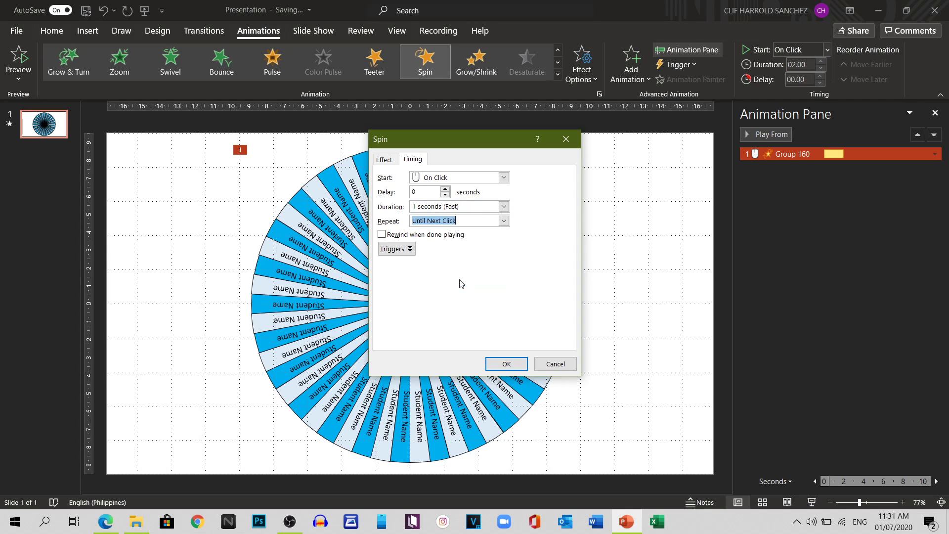
pyautogui.click(399, 249)
pyautogui.click(382, 277)
pyautogui.click(503, 276)
pyautogui.click(503, 277)
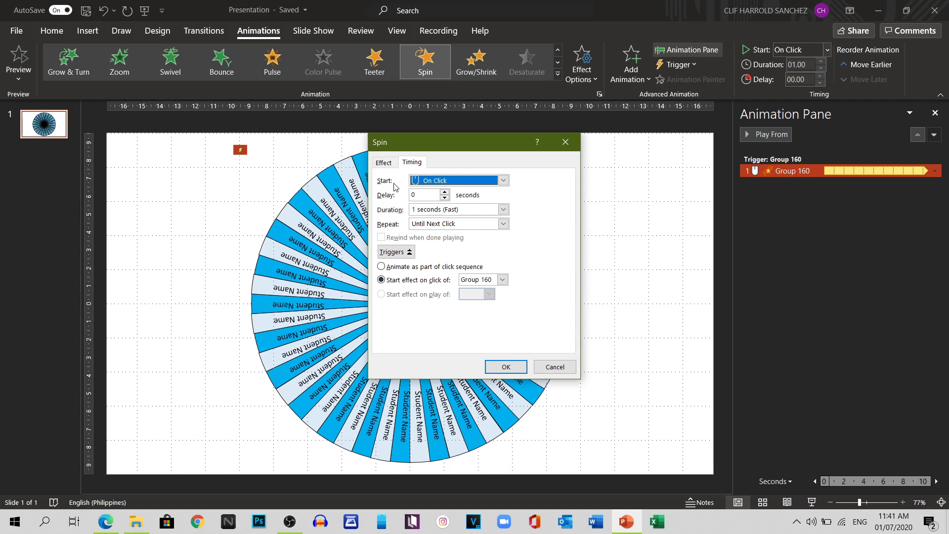
# Step: Give the spin the Wheel Spin 1.wav sound and confirm the settings
pyautogui.click(384, 162)
pyautogui.click(514, 295)
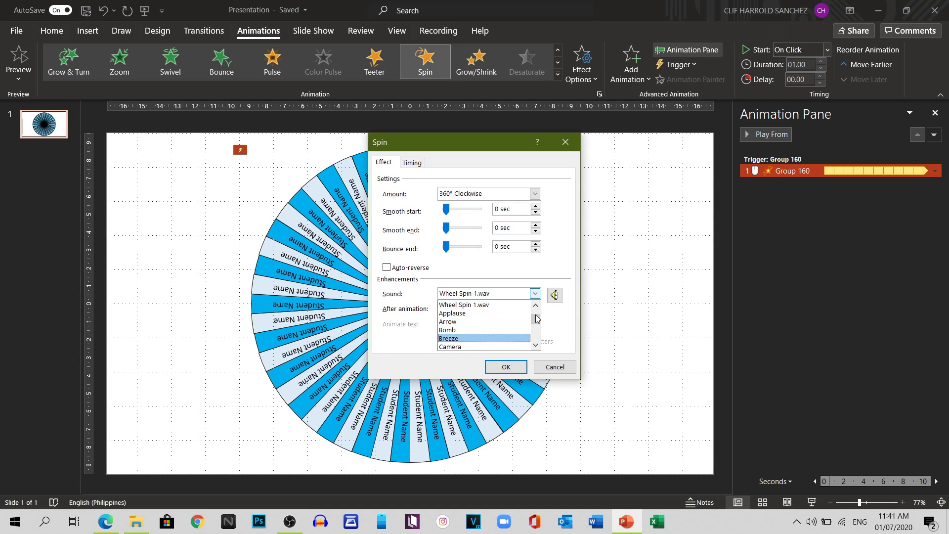
pyautogui.moveTo(537, 318); pyautogui.dragTo(536, 335)
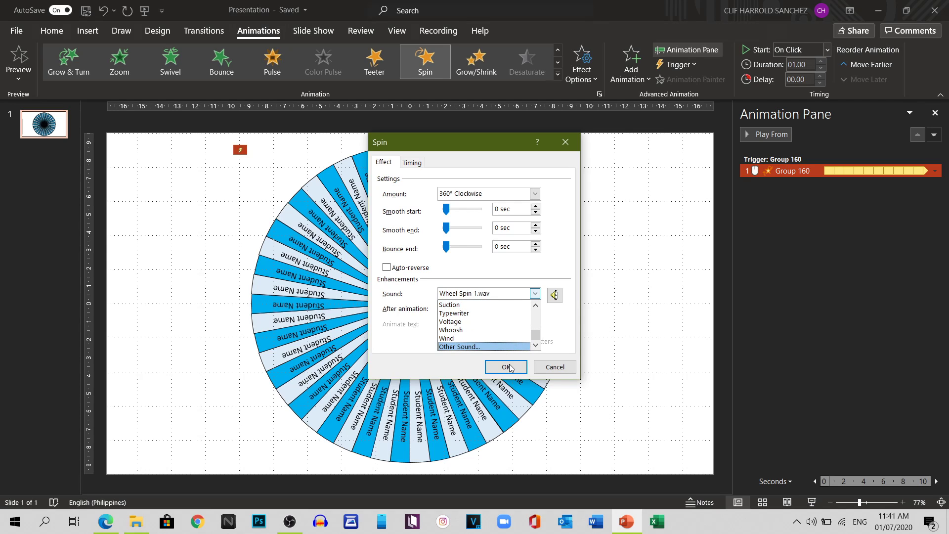
pyautogui.moveTo(535, 337); pyautogui.dragTo(536, 311)
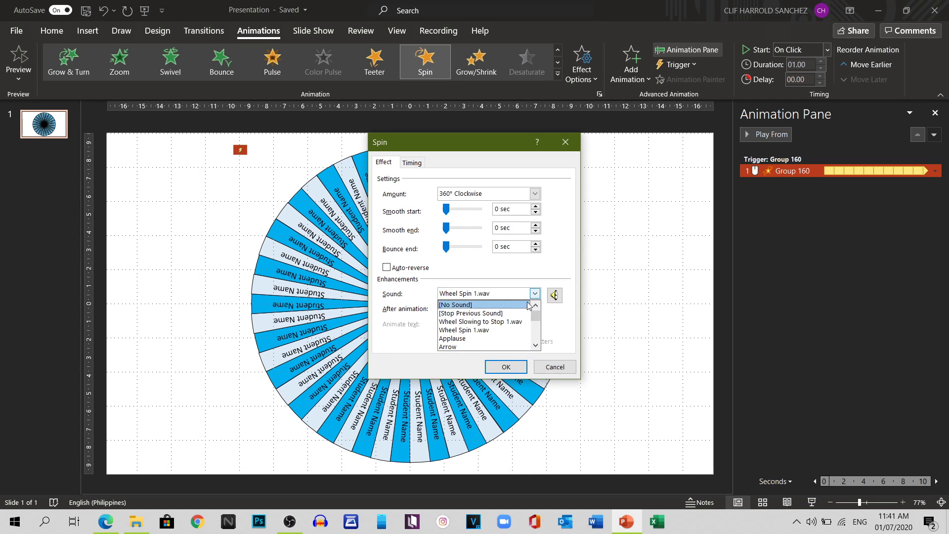
pyautogui.click(489, 330)
pyautogui.click(505, 368)
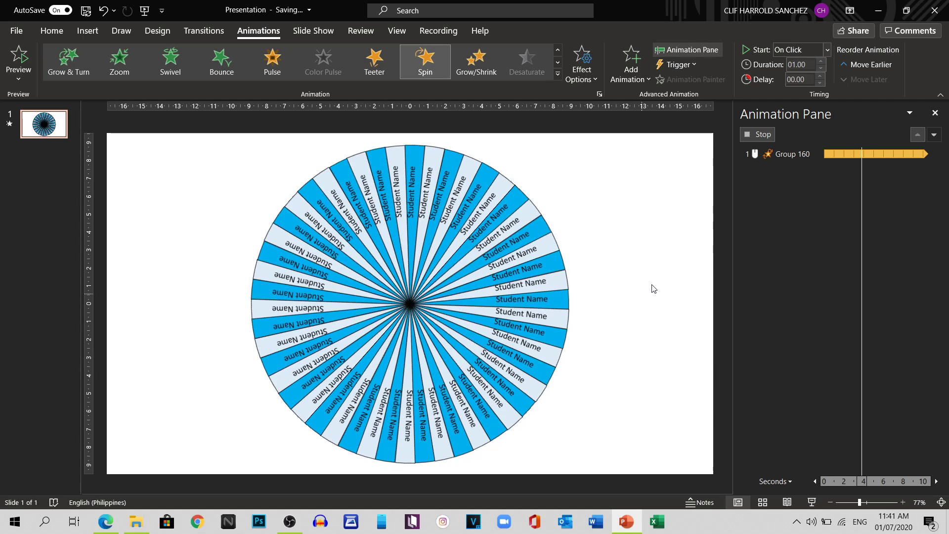
# Step: Stop the preview and add a second Spin animation to the wheel
pyautogui.click(757, 136)
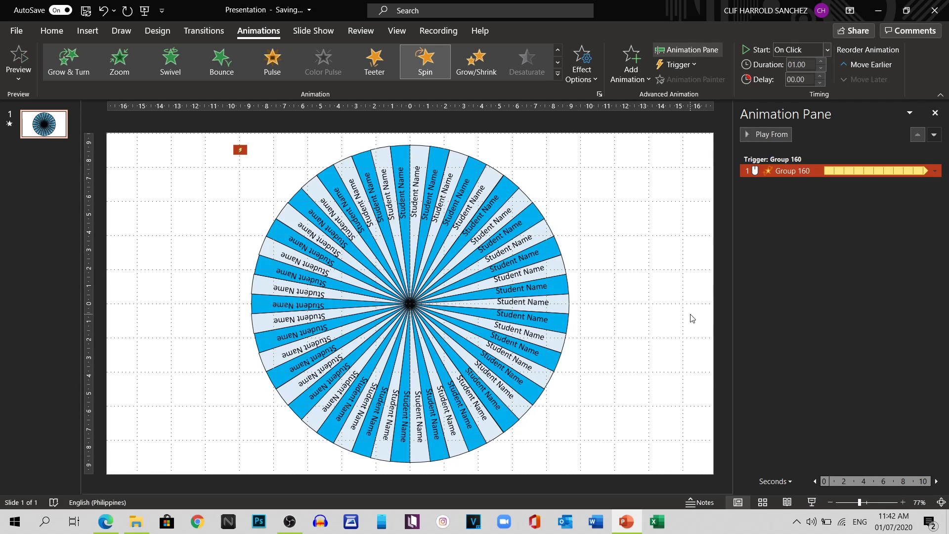
pyautogui.click(636, 74)
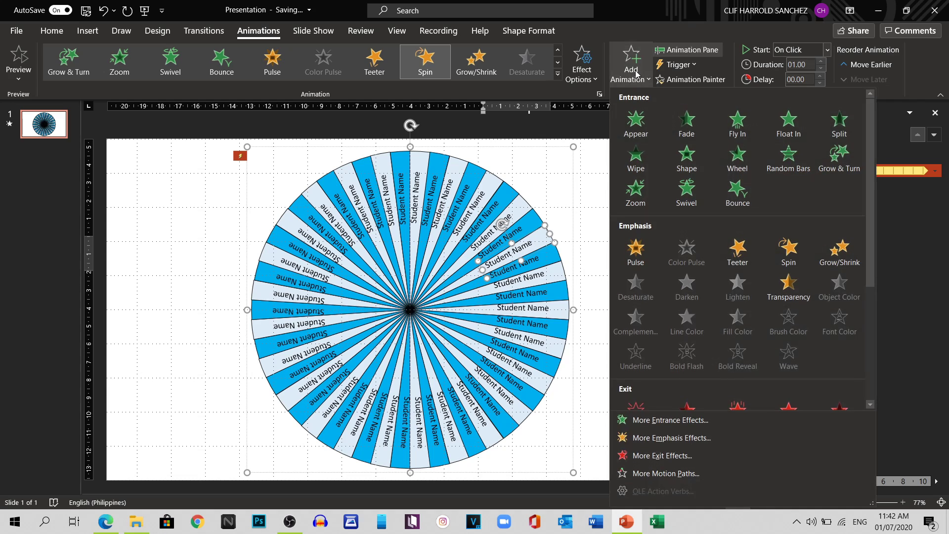
pyautogui.click(793, 251)
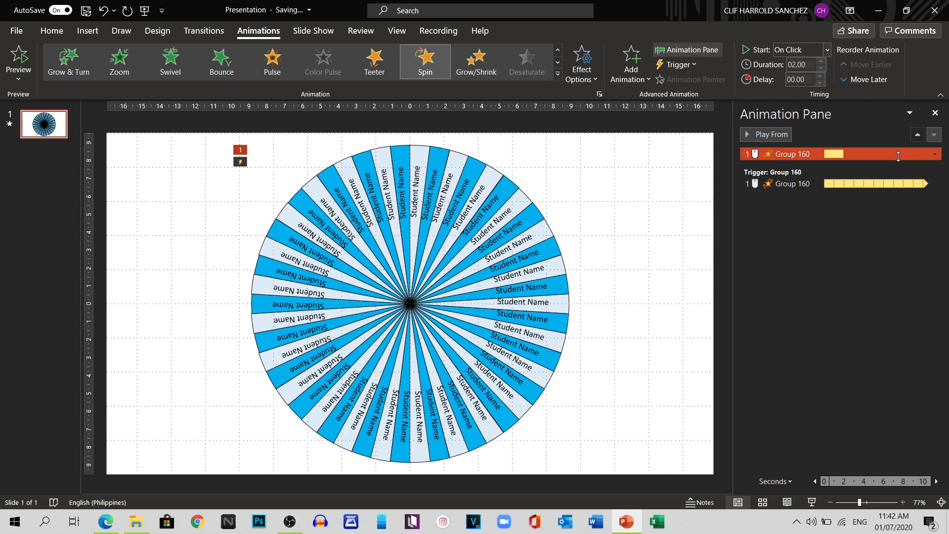
pyautogui.click(933, 155)
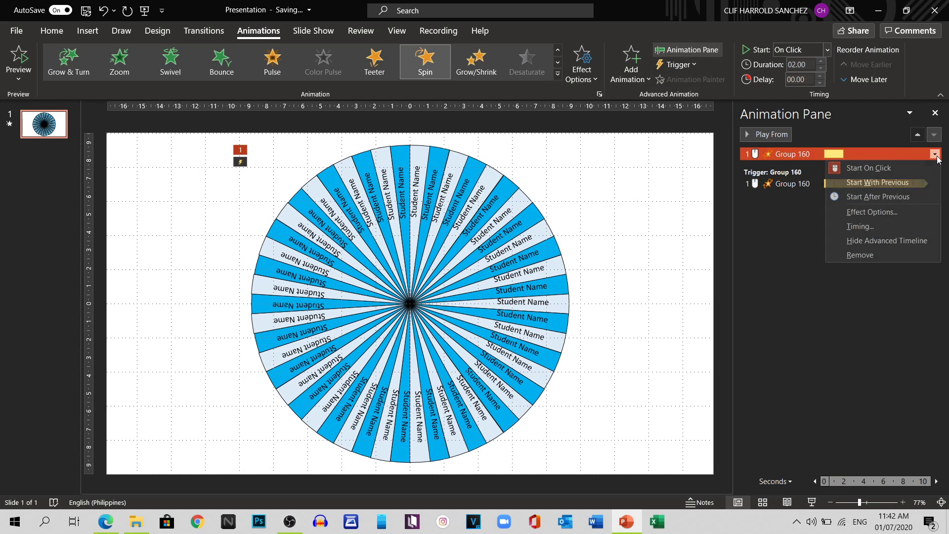
# Step: Make the second spin last 3 seconds, triggered by clicking Group 160
pyautogui.click(908, 227)
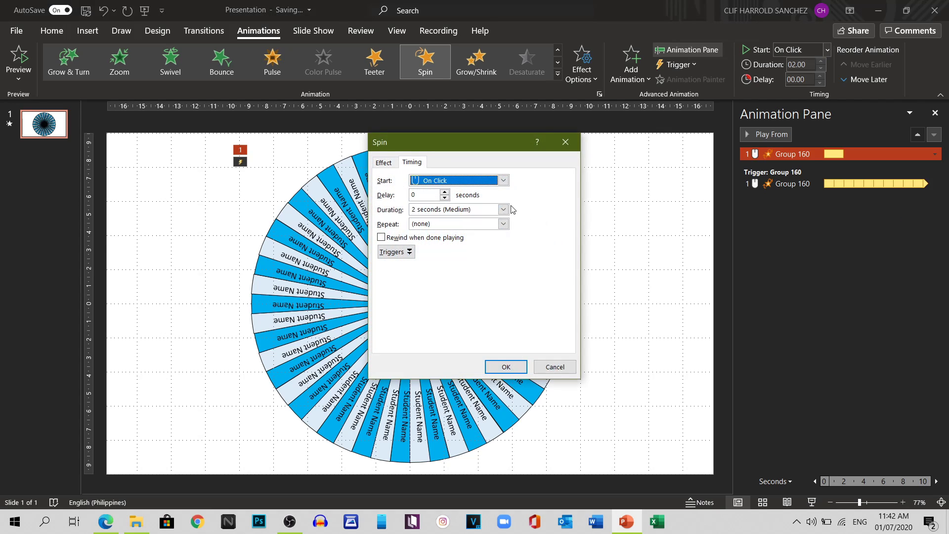
pyautogui.click(503, 209)
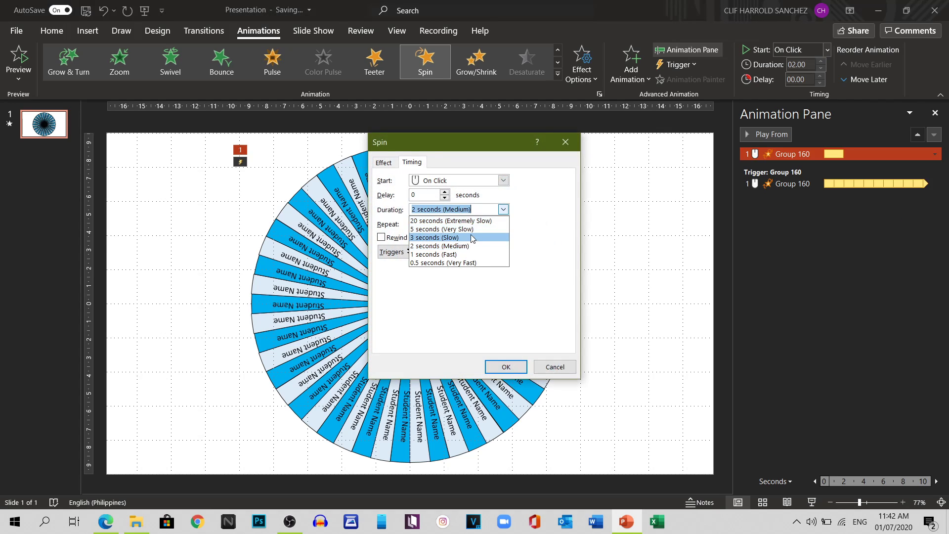
pyautogui.click(469, 240)
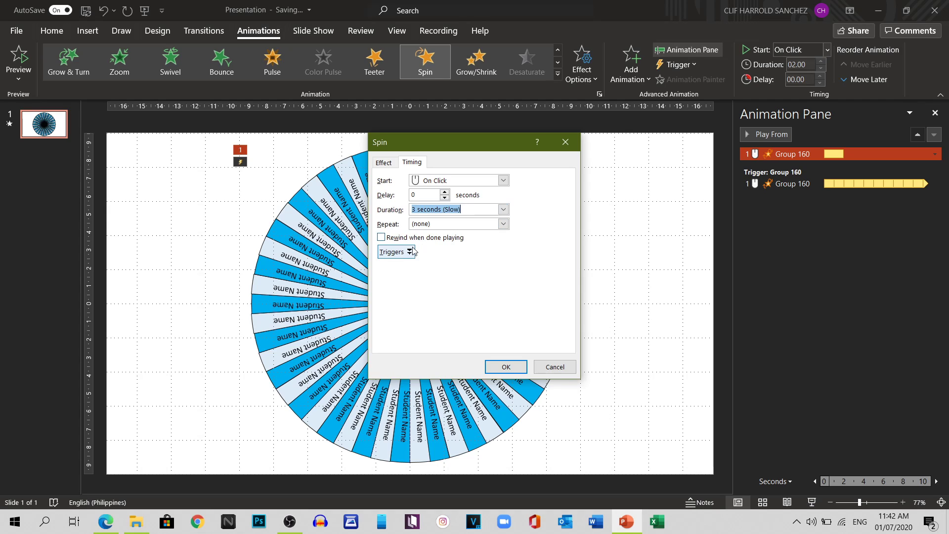
pyautogui.click(395, 252)
pyautogui.click(381, 280)
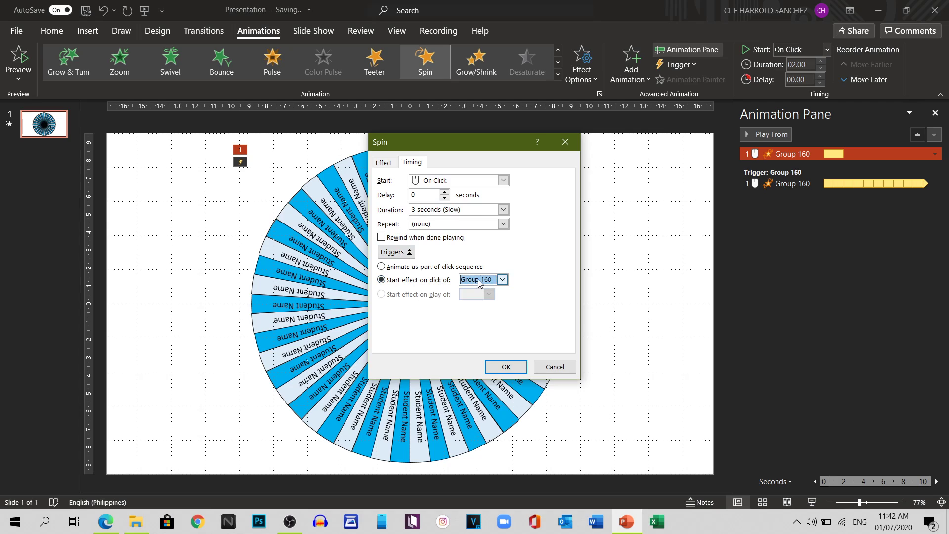
# Step: Give the second spin the Wheel Slowing to Stop 1.wav sound and confirm
pyautogui.click(381, 164)
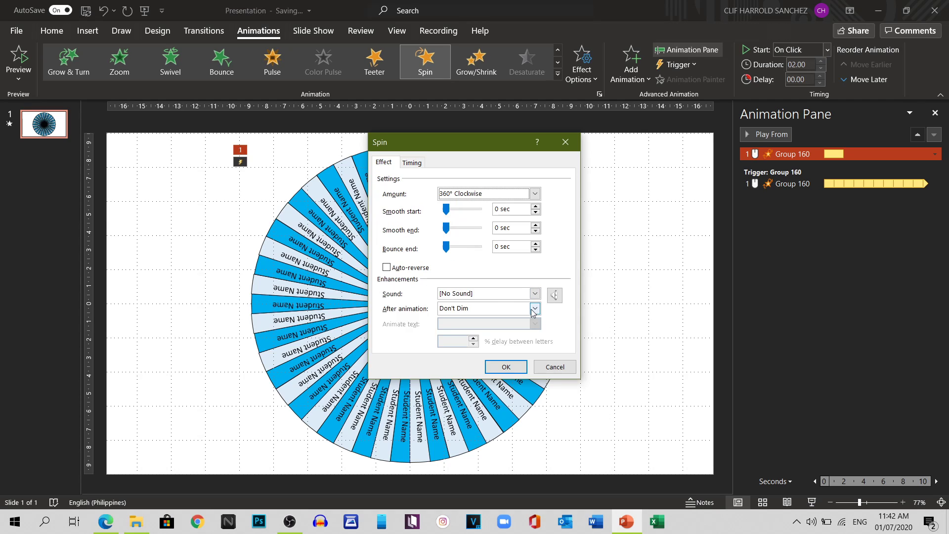
pyautogui.click(535, 294)
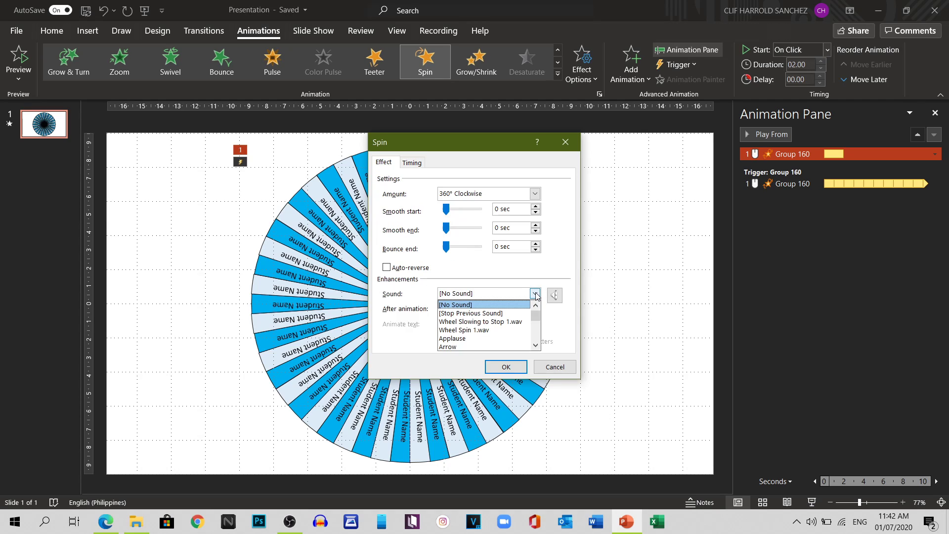
pyautogui.click(474, 322)
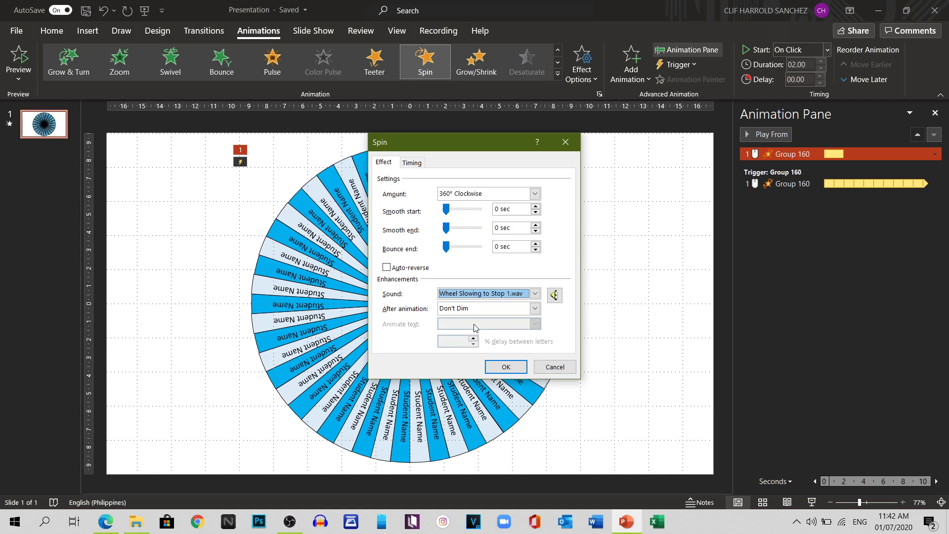
pyautogui.hotkey('ctrl', 'Tab')
pyautogui.click(506, 367)
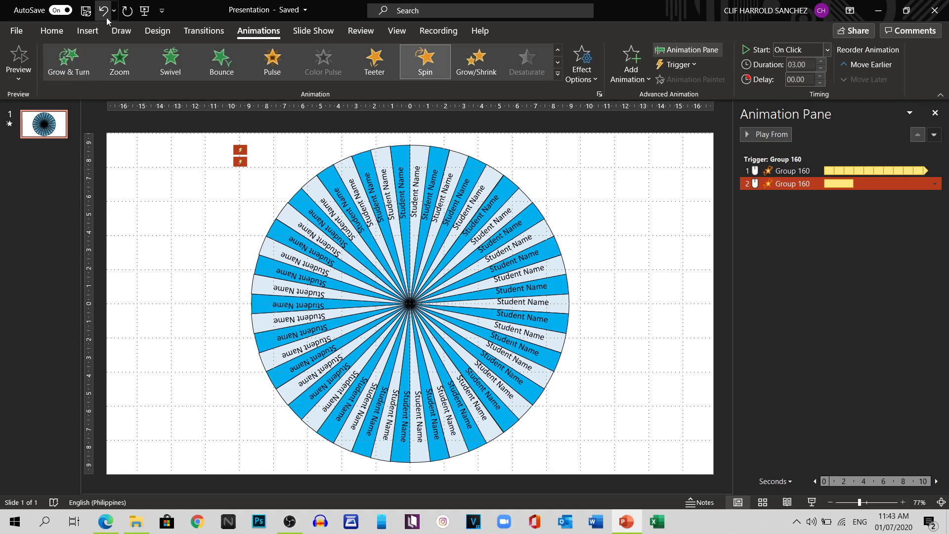
# Step: Draw a pentagon block arrow to the right of the wheel
pyautogui.click(85, 32)
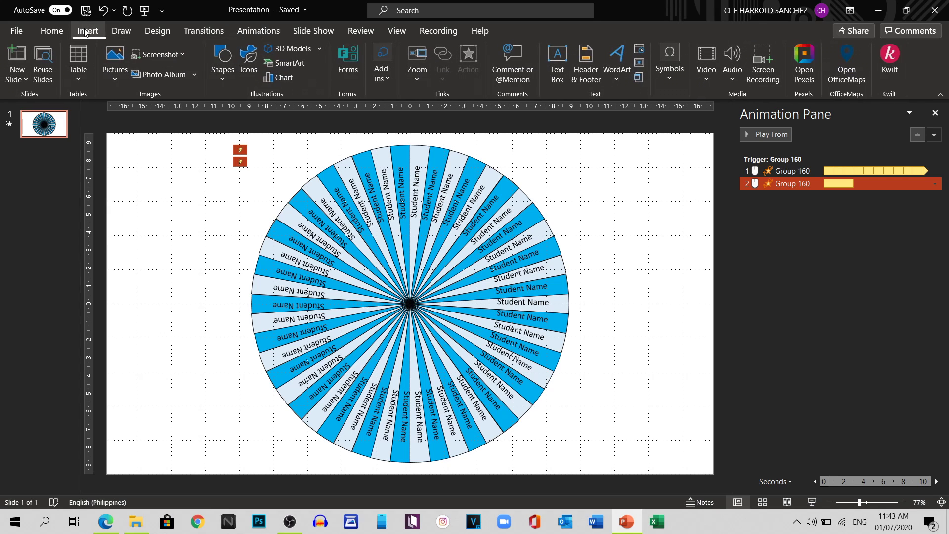
pyautogui.click(222, 79)
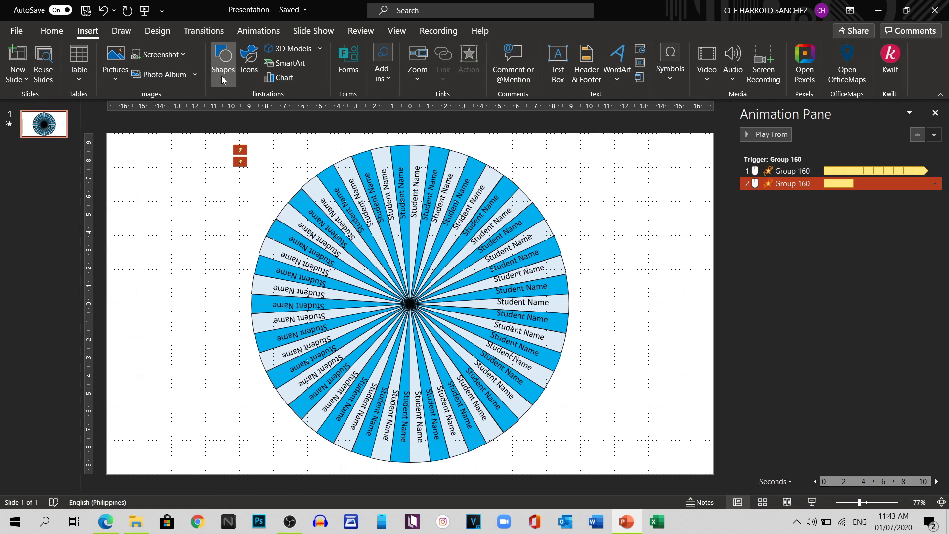
pyautogui.click(289, 318)
pyautogui.moveTo(569, 197); pyautogui.dragTo(681, 208)
# Step: Flip the arrow to point left, fill it dark blue, and place it at the wheel's right edge
pyautogui.click(834, 80)
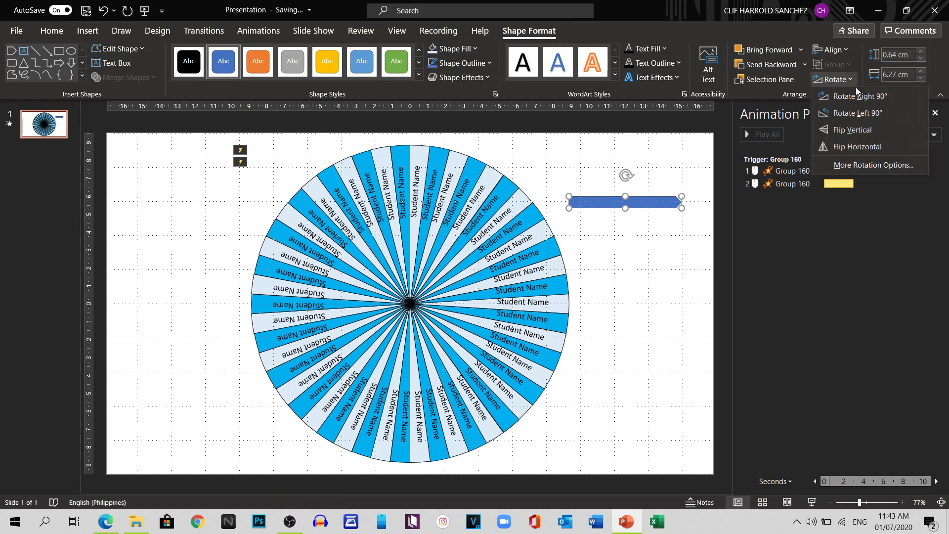
pyautogui.click(842, 147)
pyautogui.click(453, 49)
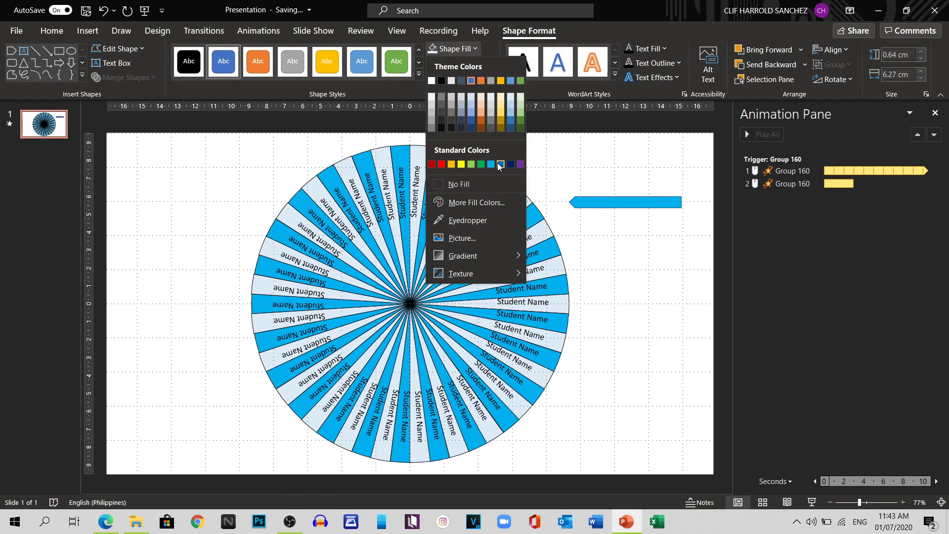
pyautogui.click(511, 121)
pyautogui.moveTo(613, 201); pyautogui.dragTo(602, 313)
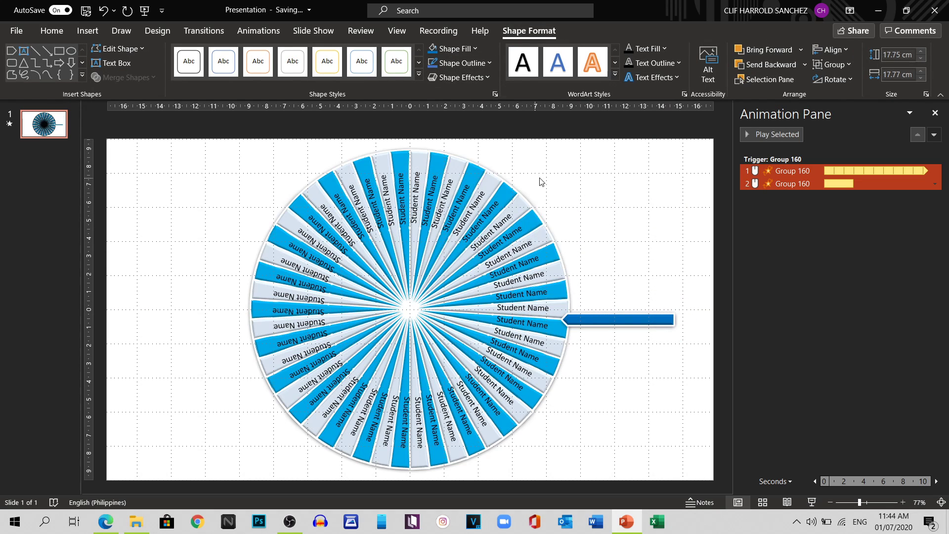
# Step: Give the wheel a bevelled preset shape effect
pyautogui.click(458, 77)
pyautogui.click(610, 186)
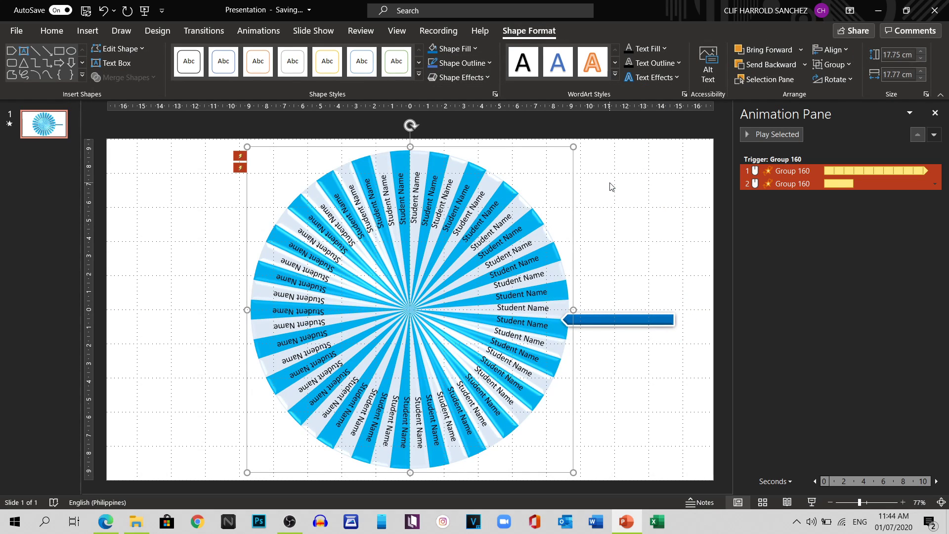
pyautogui.rightClick(625, 191)
pyautogui.click(657, 315)
# Step: Try a texture and then a blue gradient fill for the slide background
pyautogui.click(583, 210)
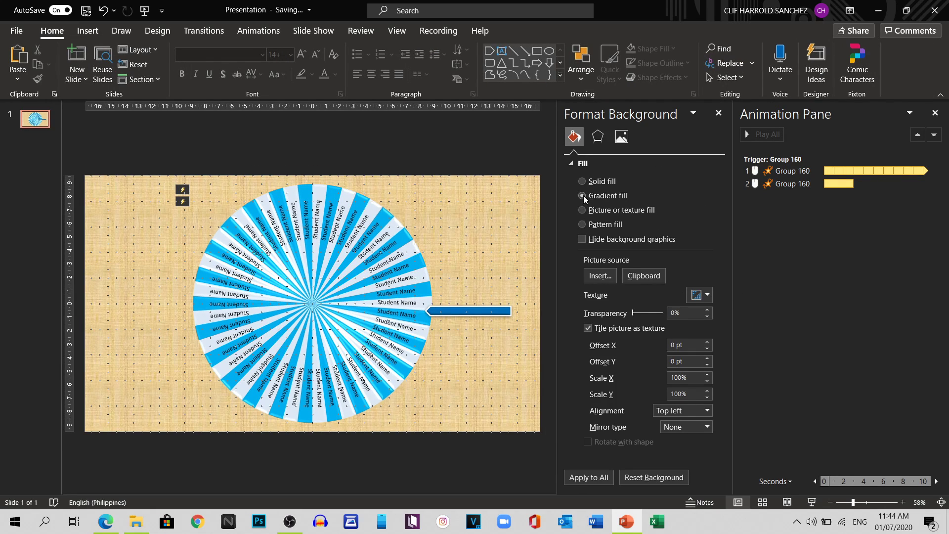
pyautogui.click(583, 196)
pyautogui.click(699, 369)
pyautogui.click(763, 324)
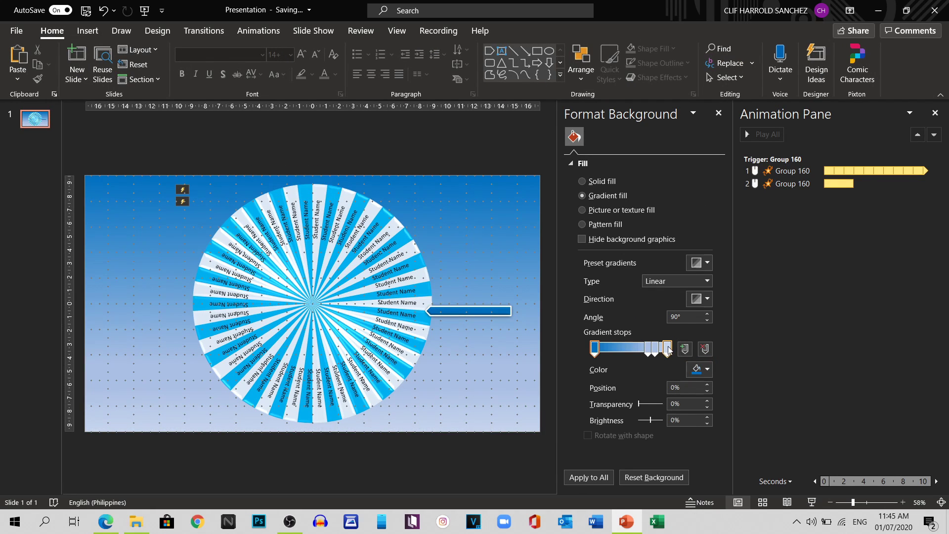
pyautogui.click(647, 348)
# Step: Apply a blue dotted pattern background to all slides and start the slide show
pyautogui.click(582, 223)
pyautogui.click(657, 292)
pyautogui.click(657, 387)
pyautogui.click(684, 296)
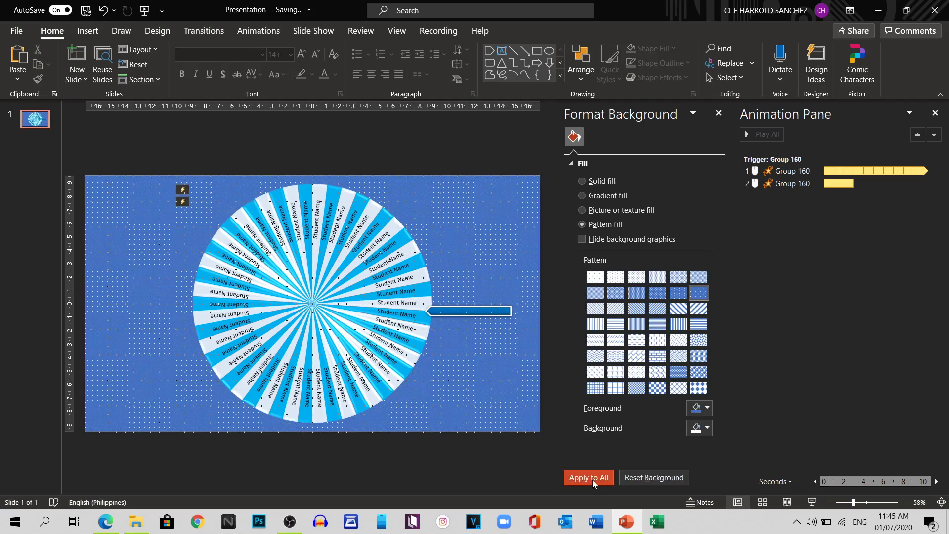
pyautogui.click(718, 114)
pyautogui.click(934, 112)
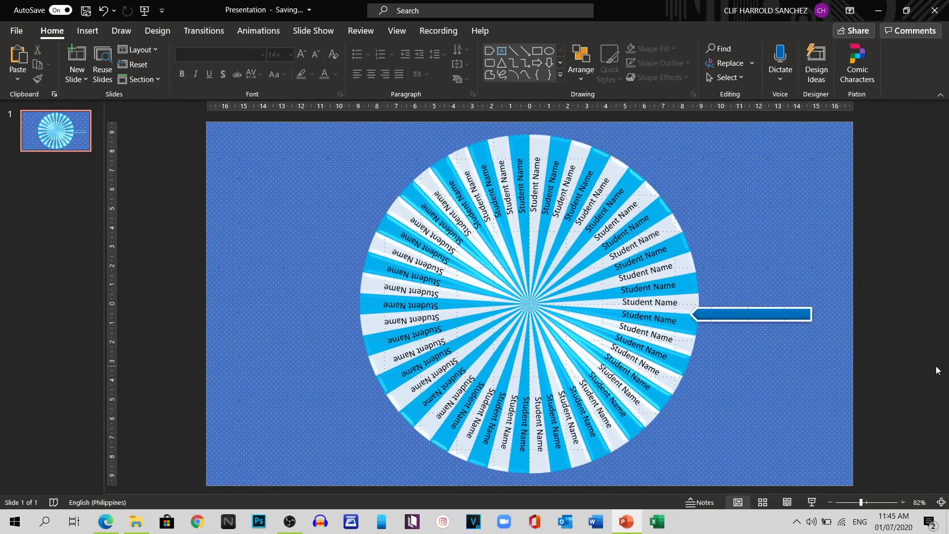
pyautogui.press('F5')
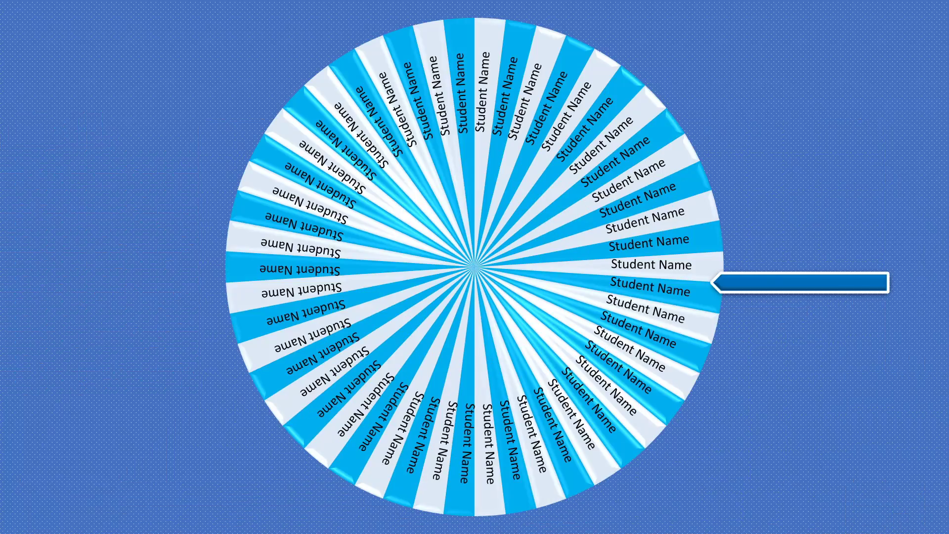
# Step: Click the wheel in the slide show to test its spin, then end the show
pyautogui.click(608, 318)
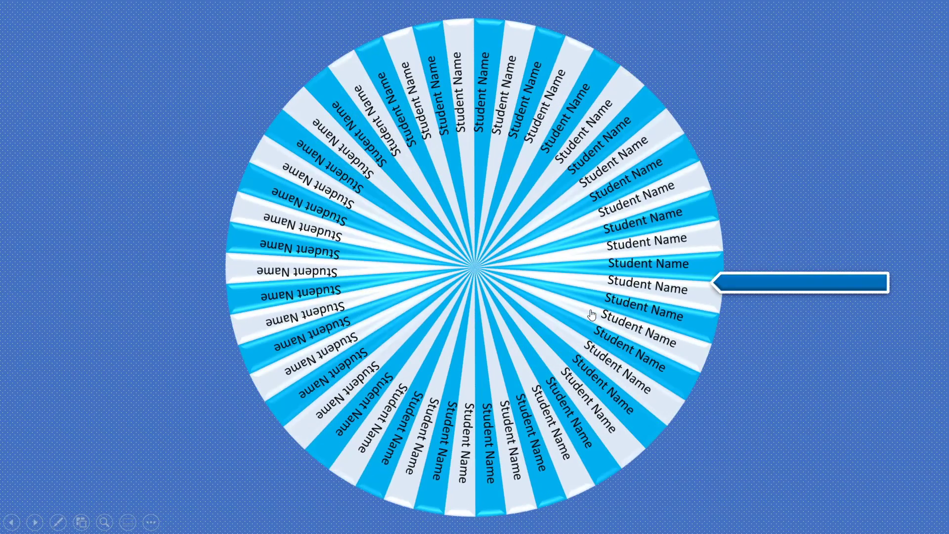
pyautogui.press('Escape')
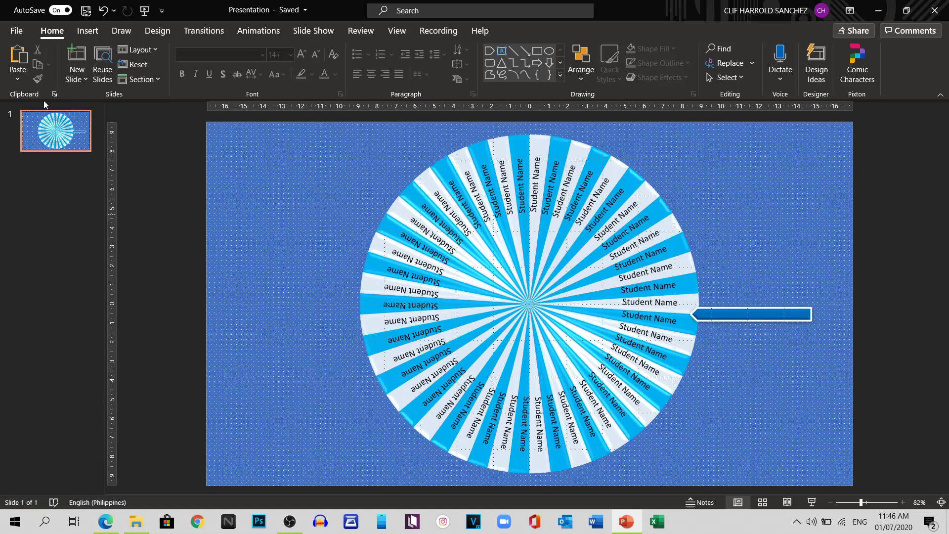
# Step: Duplicate the wheel slide twice
pyautogui.hotkey('ctrl', 'd')
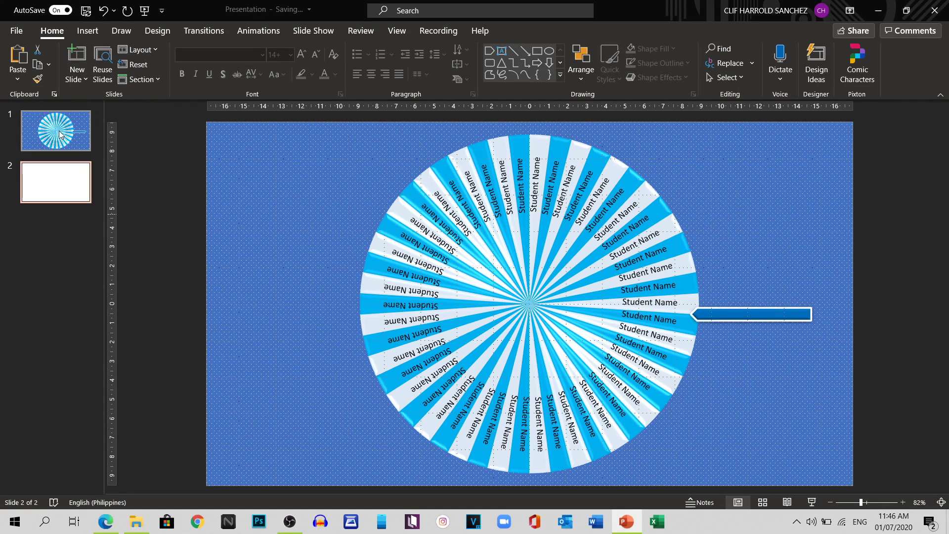
pyautogui.hotkey('ctrl', 'd')
pyautogui.hotkey('ctrl', 'd')
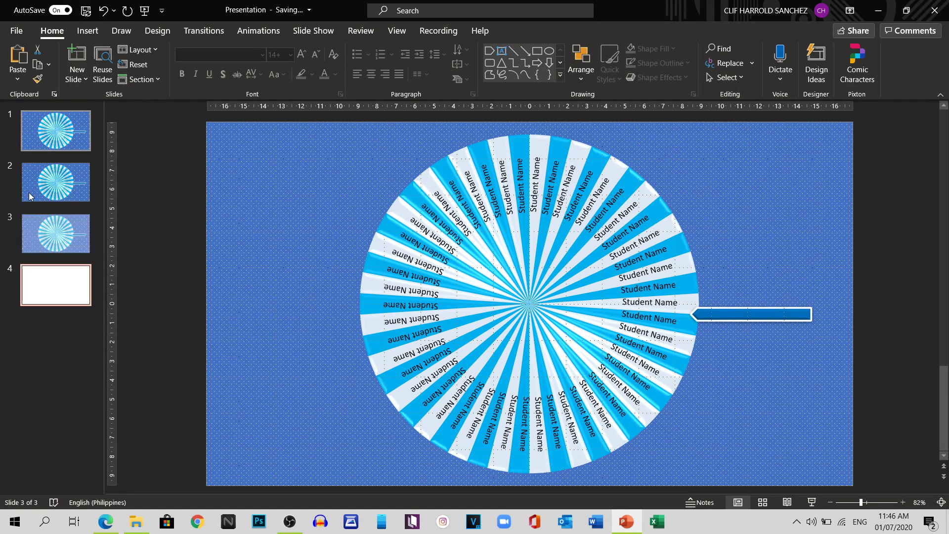
pyautogui.click(56, 182)
# Step: Change slide 2's pattern foreground colour to green, then start the show from slide 3
pyautogui.rightClick(777, 166)
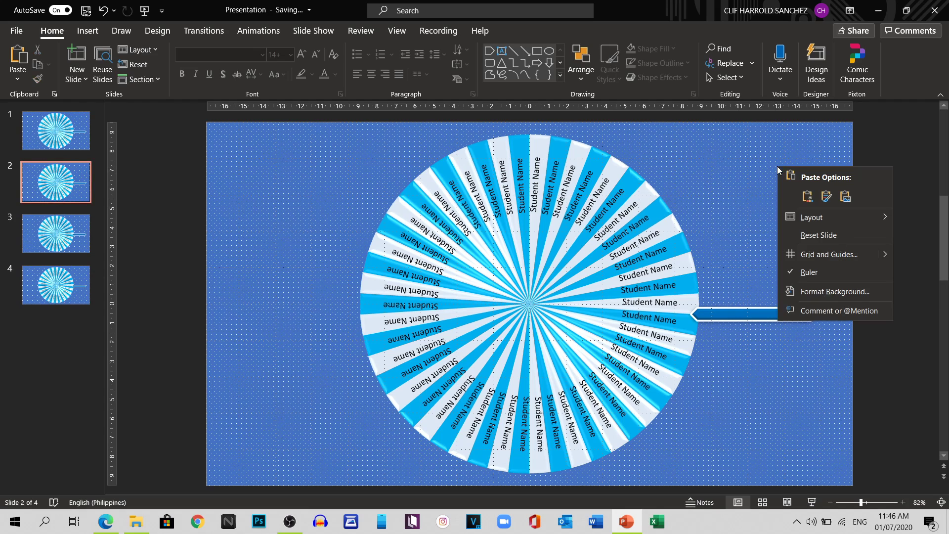
pyautogui.click(832, 291)
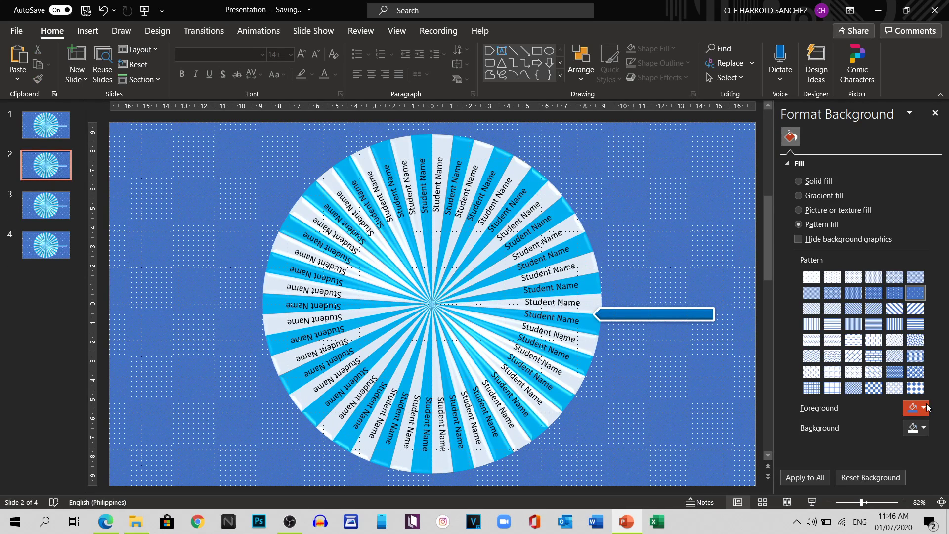
pyautogui.click(923, 408)
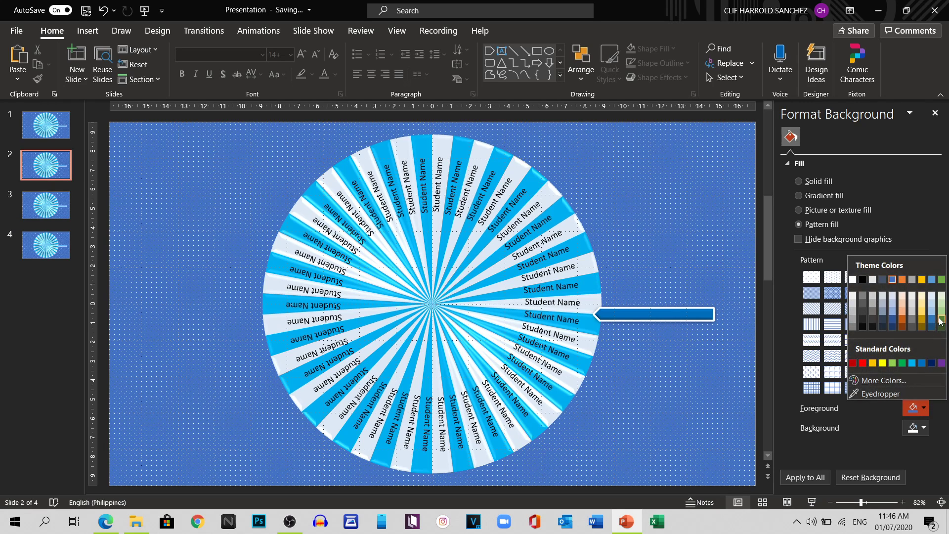
pyautogui.click(940, 321)
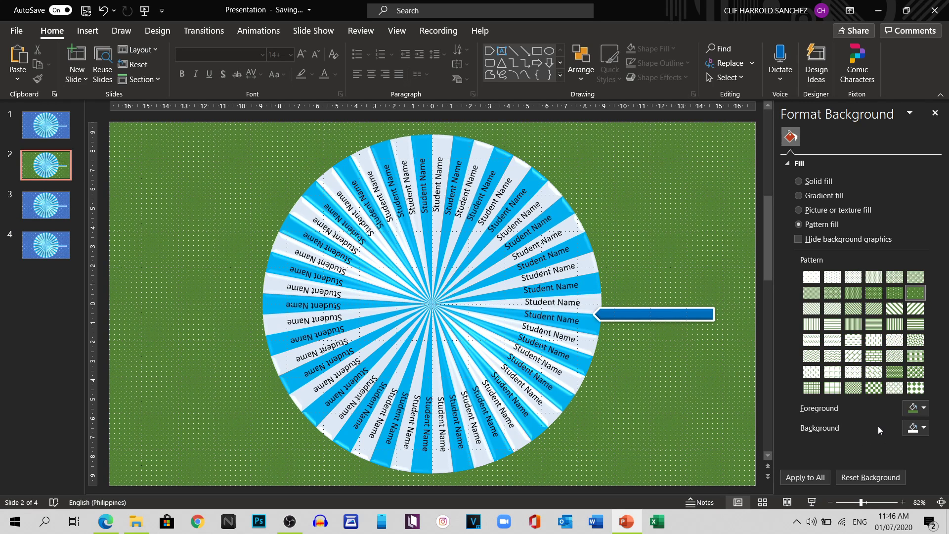
pyautogui.click(34, 206)
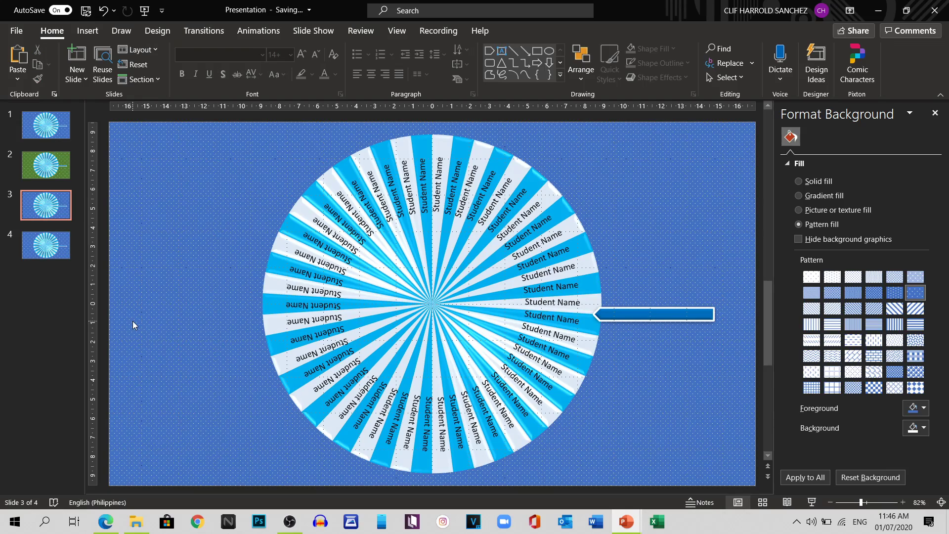
pyautogui.hotkey('shift', 'F5')
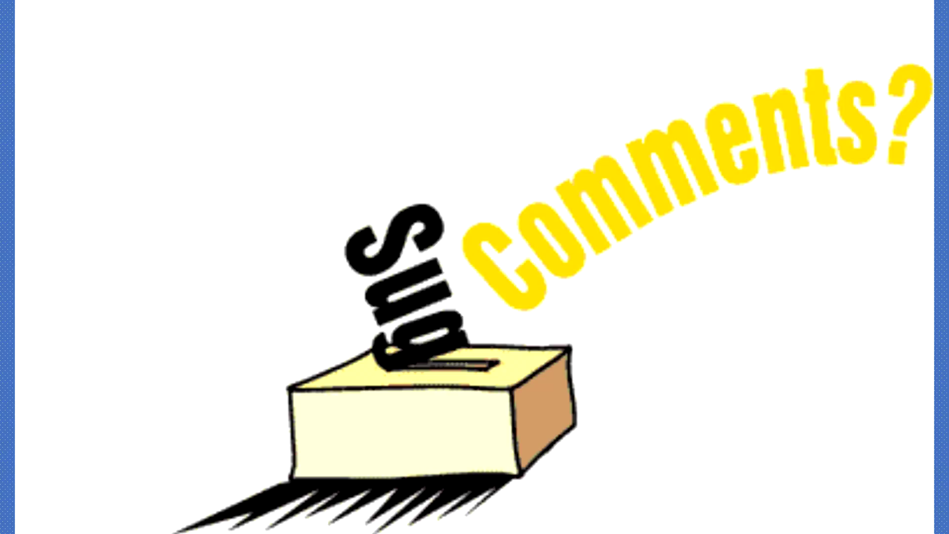
# Step: Advance the running slide show to the next wheel slide
pyautogui.press('Right')
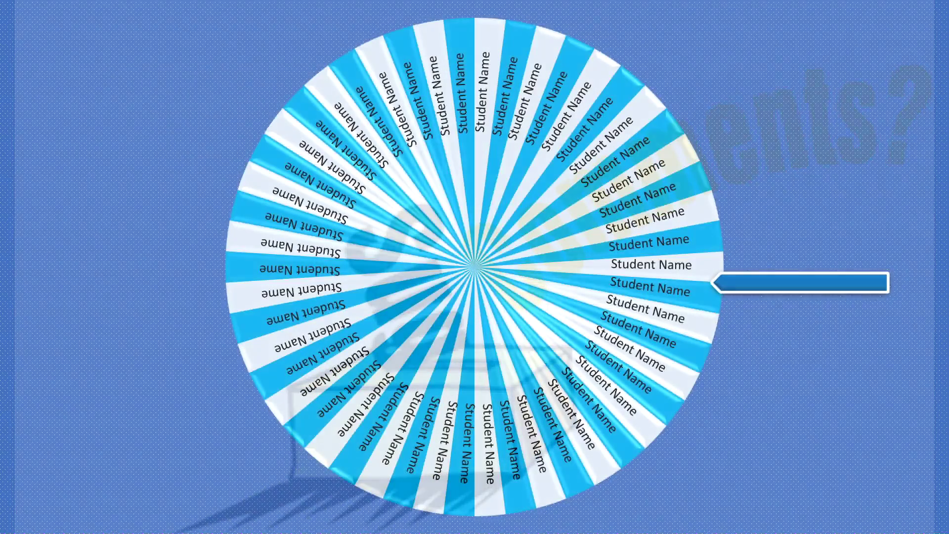